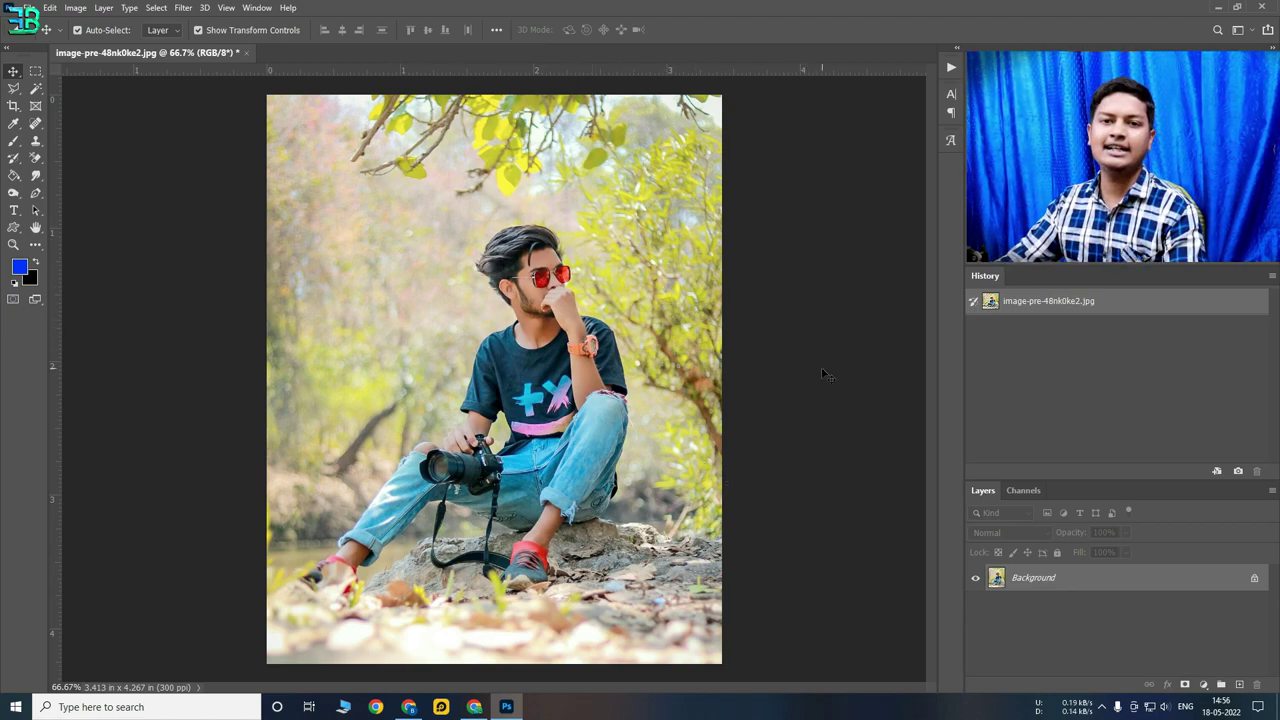
Duplicate the Background layer as 'Background copy'
{"action": "right_click", "coordinate": [1124, 586]}
{"action": "left_click", "coordinate": [1160, 446]}
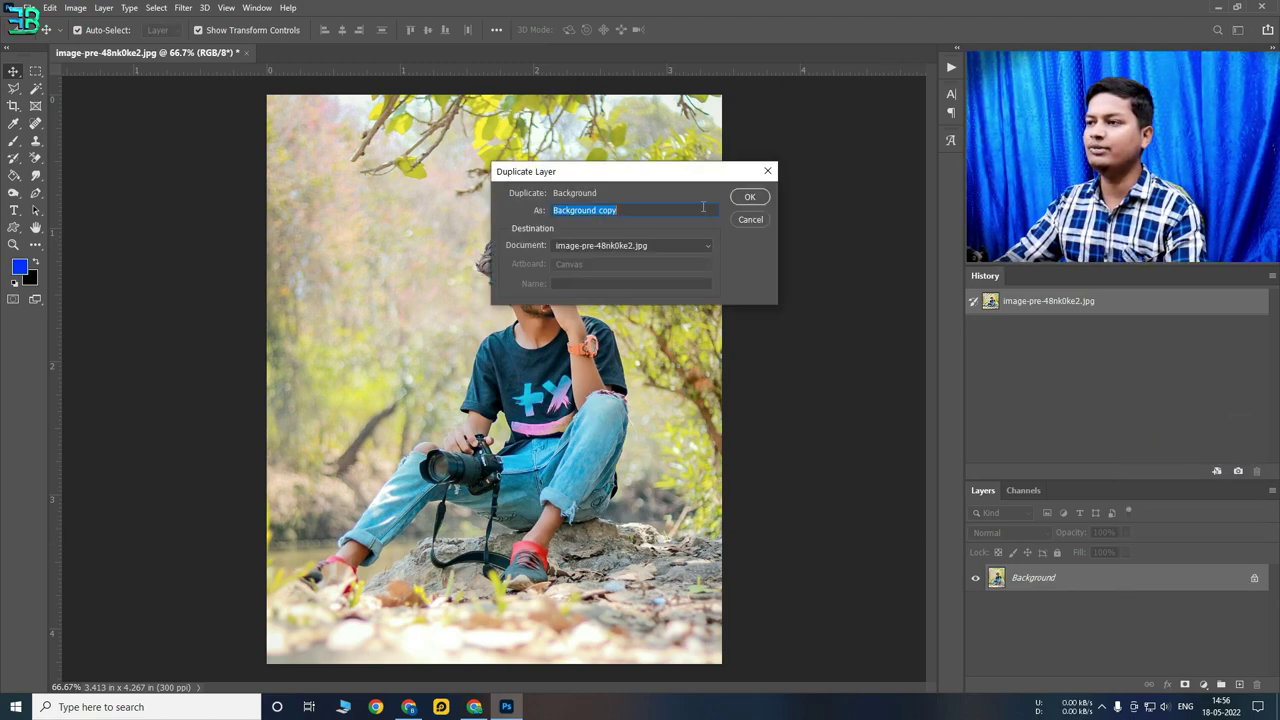
{"action": "left_click", "coordinate": [752, 197]}
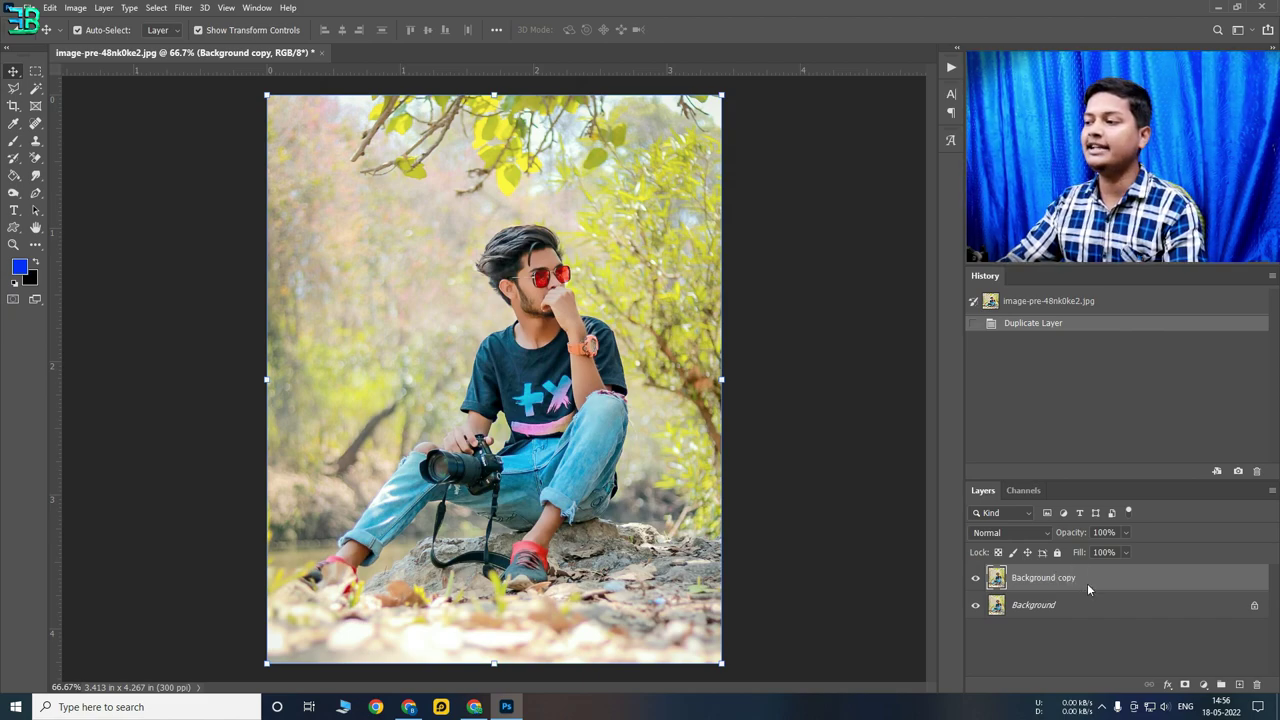
Convert the Background copy layer into a Smart Object
{"action": "right_click", "coordinate": [1087, 586]}
{"action": "left_click", "coordinate": [1130, 285]}
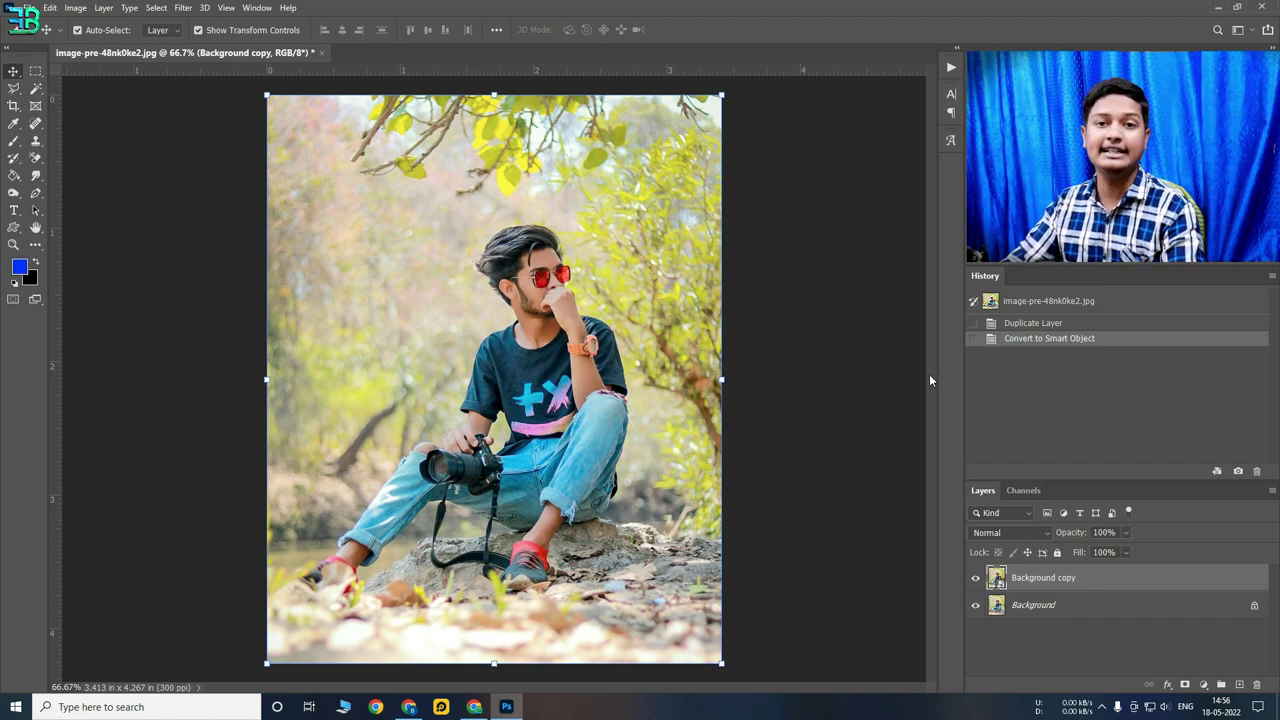
{"action": "left_click", "coordinate": [156, 7]}
In Camera Raw set Temperature +10, Exposure -0.10, Contrast +25, and Highlights, Shadows, Blacks -10
{"action": "left_click", "coordinate": [218, 94]}
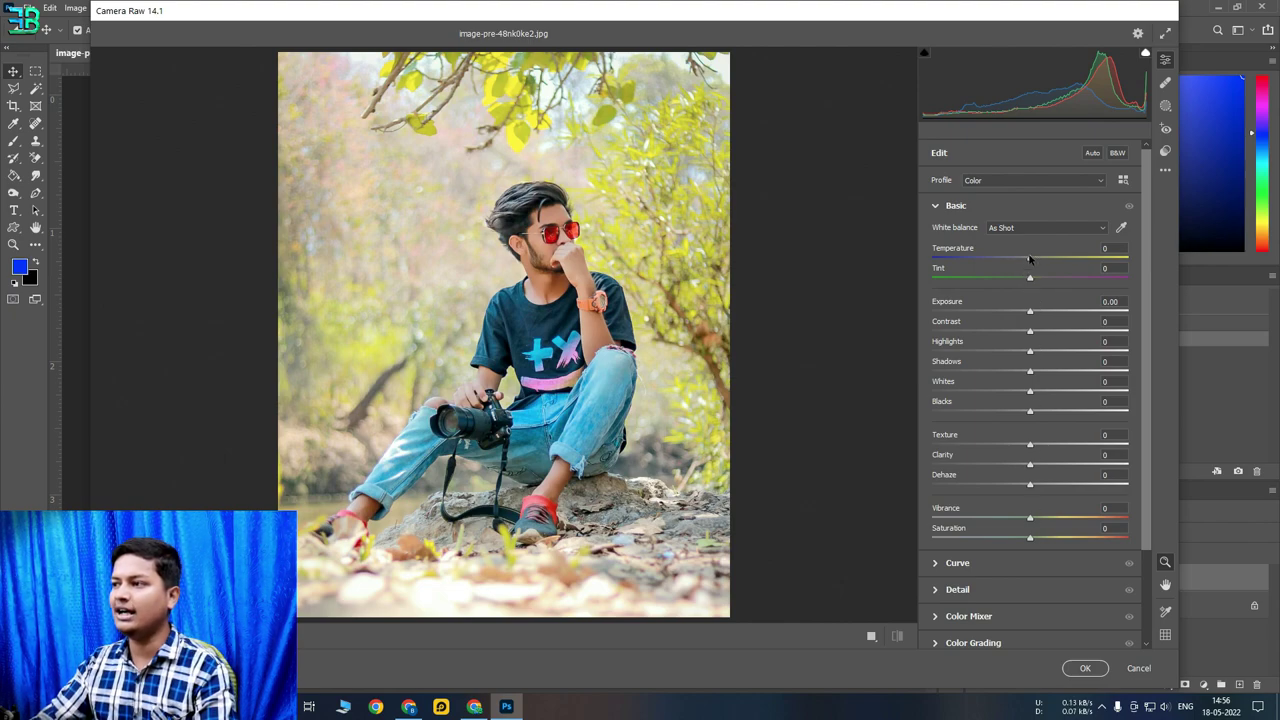
{"action": "left_click_drag", "start_coordinate": [1030, 260], "coordinate": [1037, 284]}
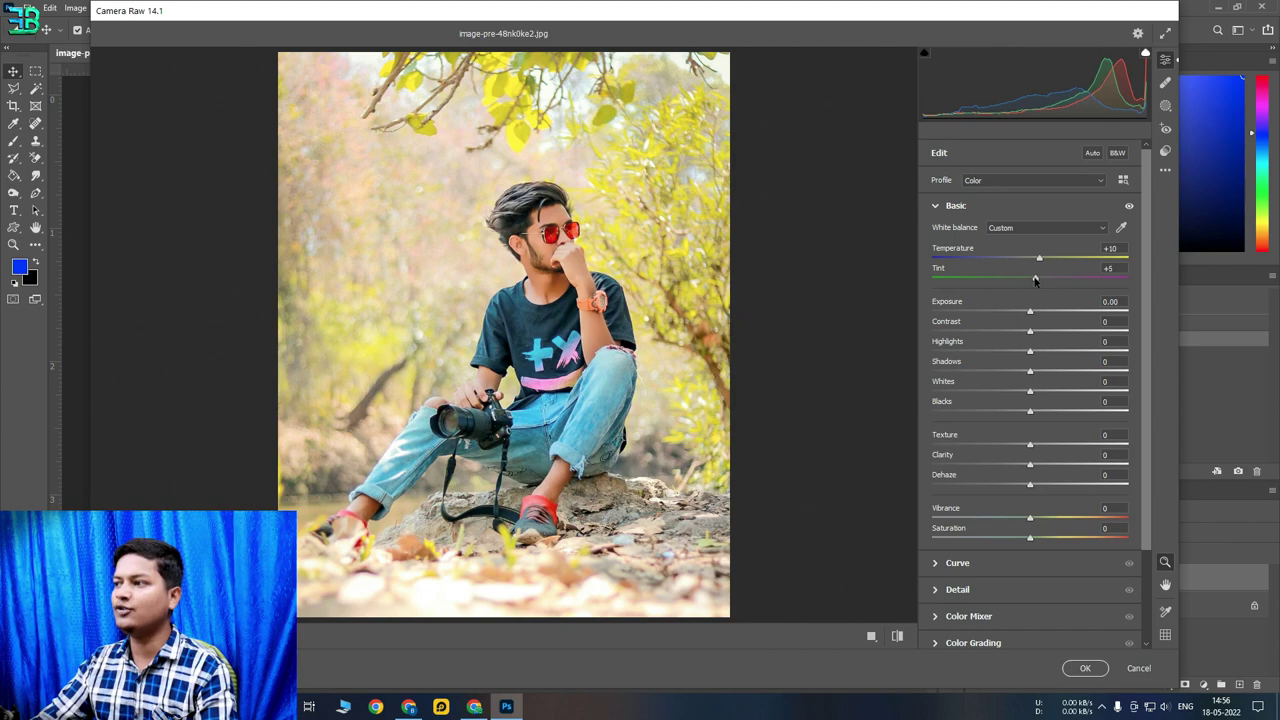
{"action": "left_click_drag", "start_coordinate": [1031, 312], "coordinate": [1029, 313]}
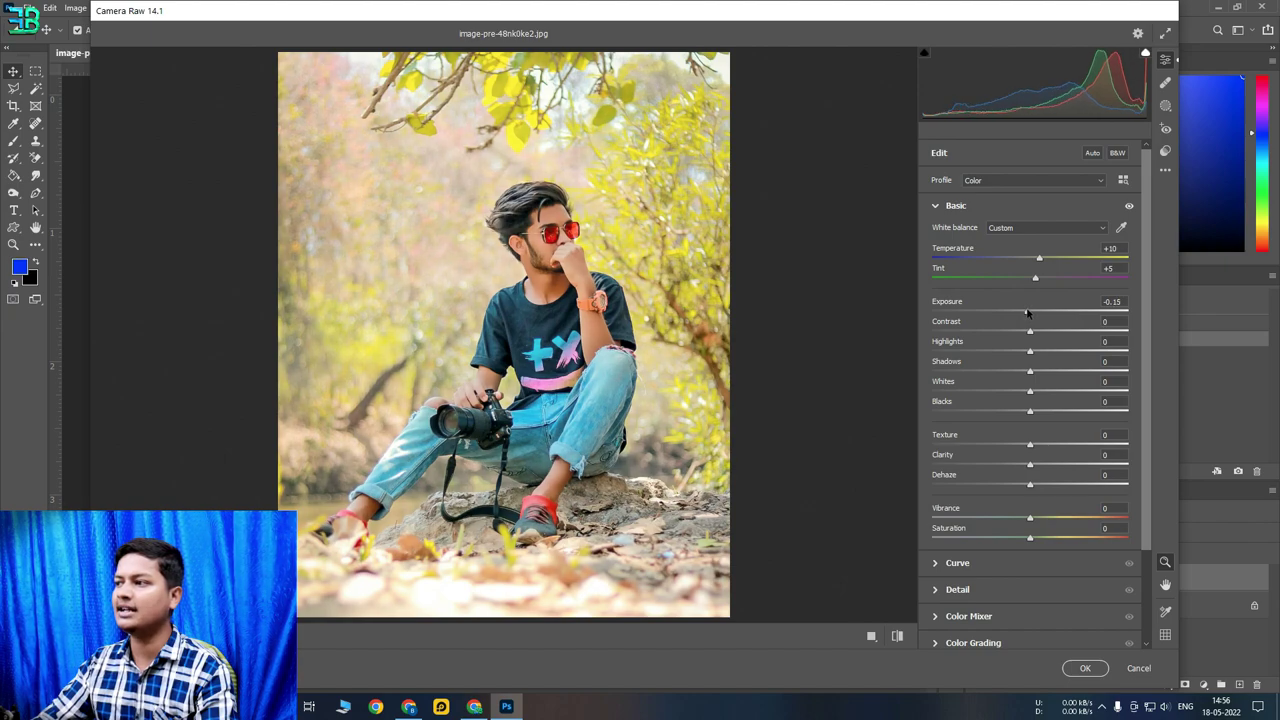
{"action": "left_click_drag", "start_coordinate": [1030, 332], "coordinate": [1051, 332]}
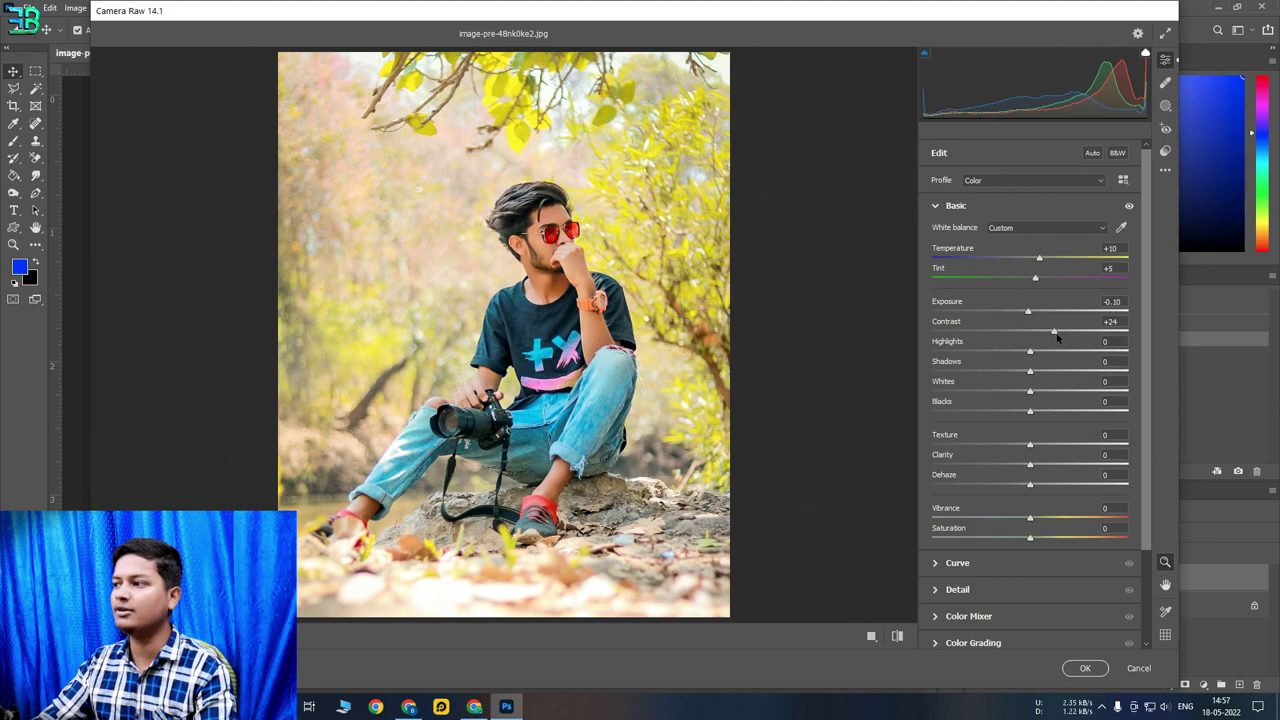
{"action": "left_click_drag", "start_coordinate": [1033, 351], "coordinate": [1022, 353]}
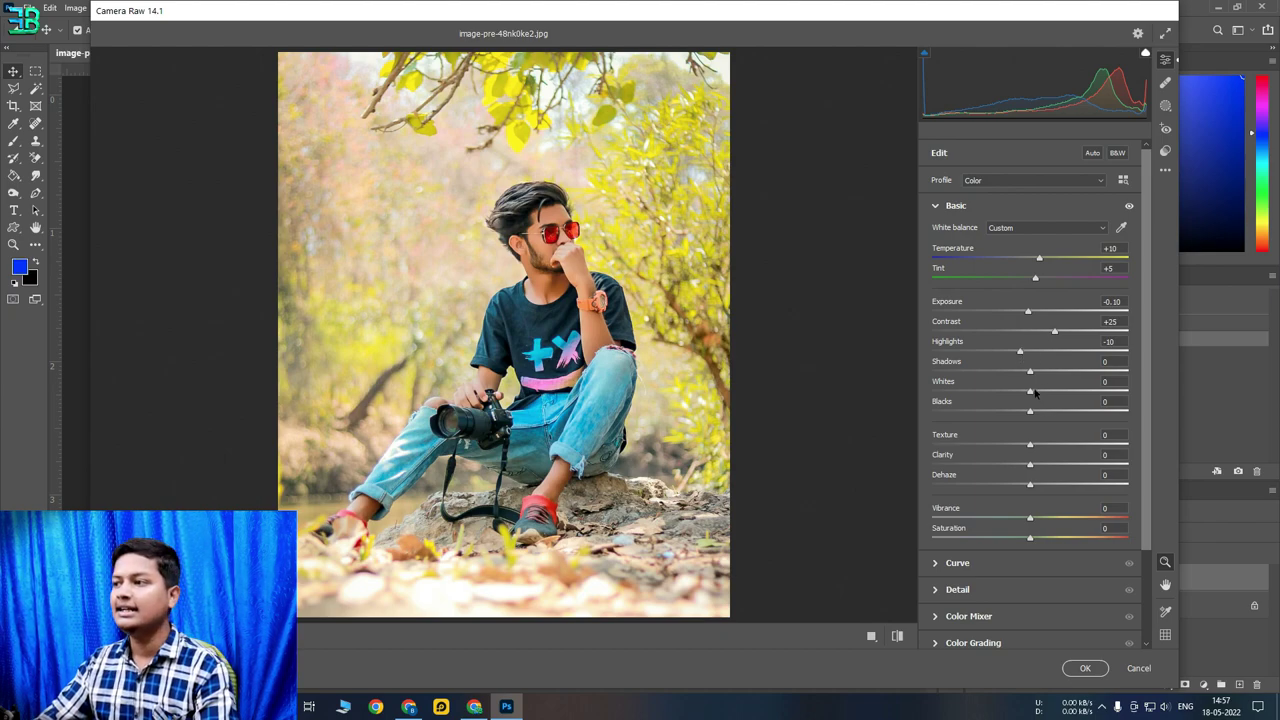
{"action": "mouse_move", "coordinate": [1032, 374]}
{"action": "left_mouse_down"}
{"action": "mouse_move", "coordinate": [1018, 373]}
{"action": "mouse_move", "coordinate": [1036, 396]}
{"action": "left_mouse_up"}
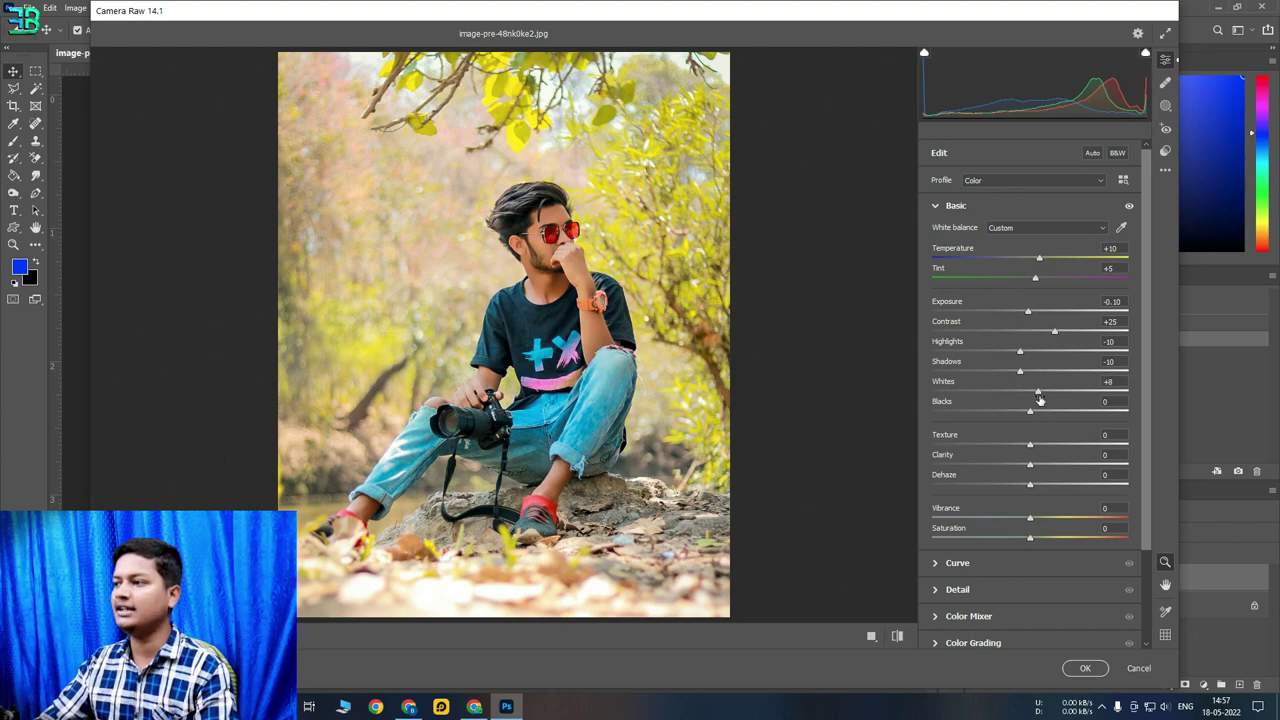
{"action": "left_click_drag", "start_coordinate": [1019, 412], "coordinate": [1040, 391]}
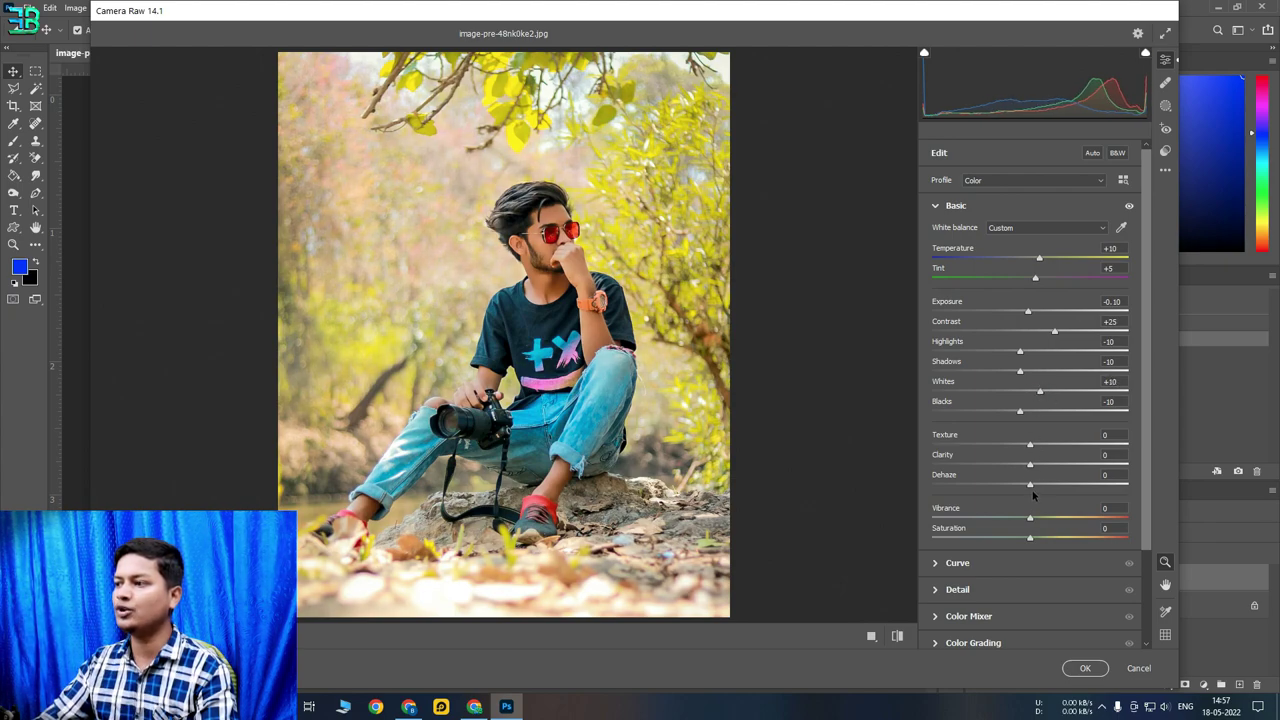
Add Clarity +16 and boost Vibrance to +20
{"action": "left_click_drag", "start_coordinate": [1038, 468], "coordinate": [1048, 466]}
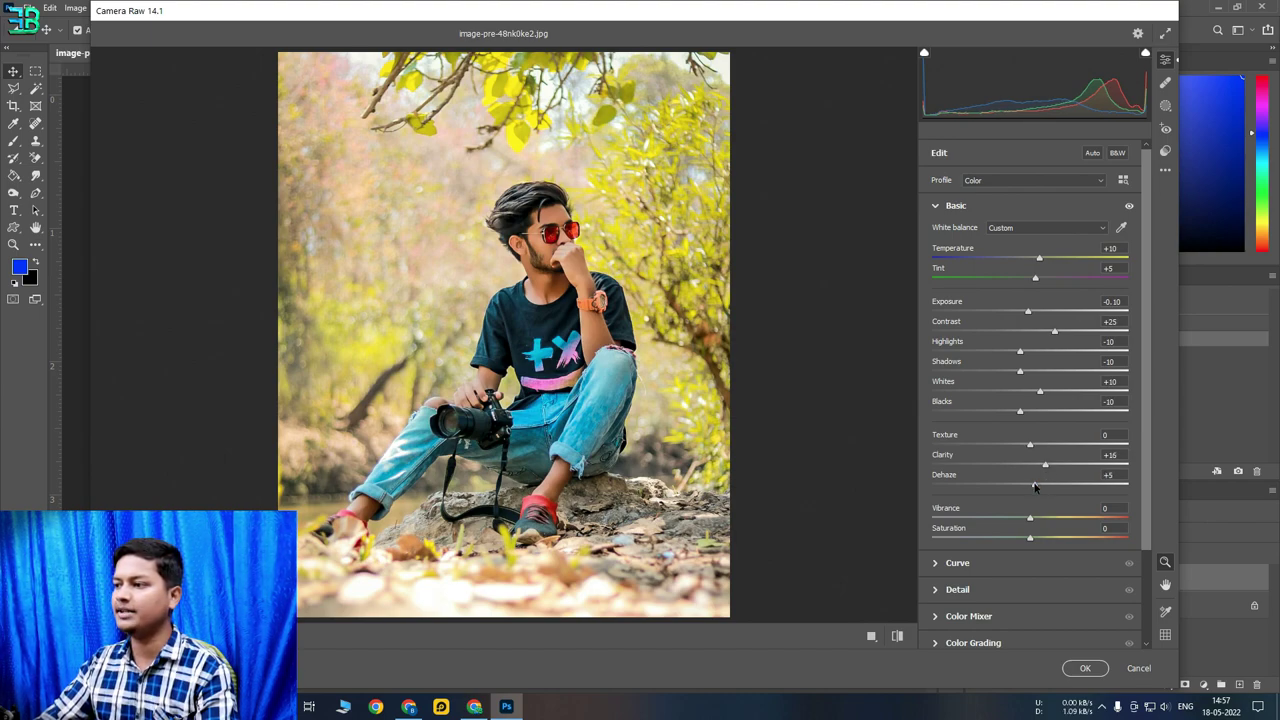
{"action": "left_click_drag", "start_coordinate": [1030, 518], "coordinate": [1050, 518]}
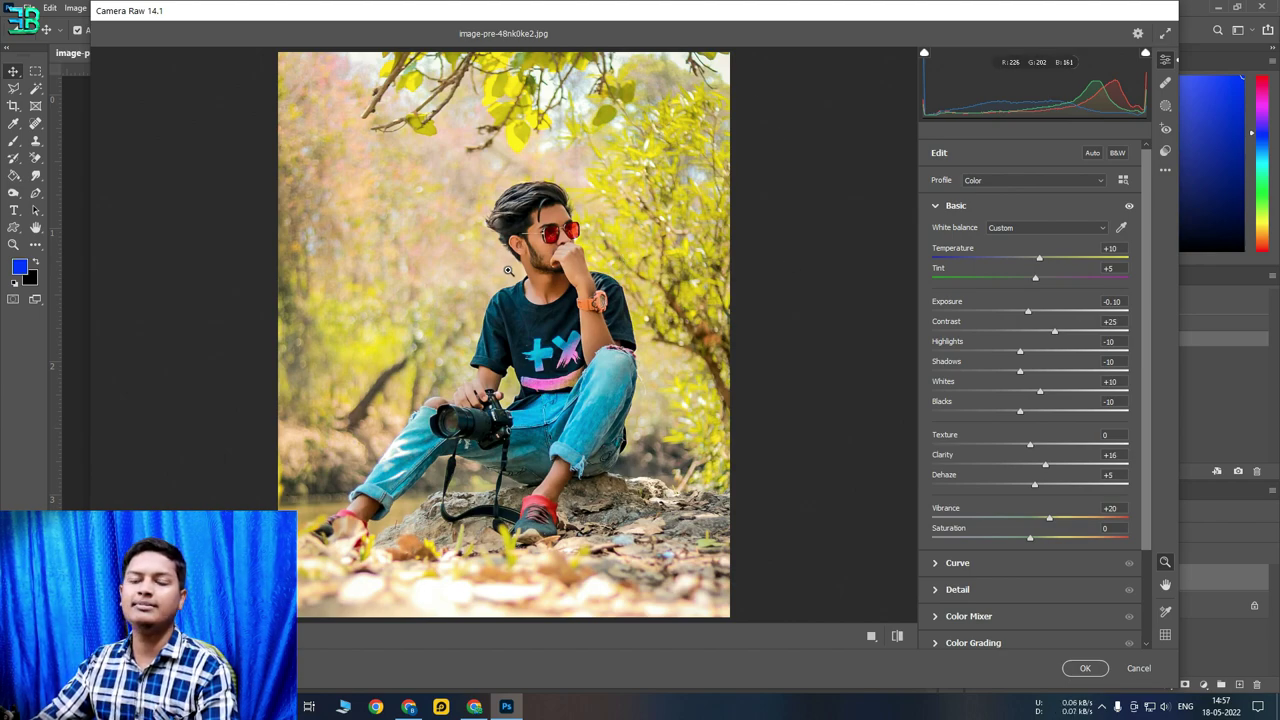
{"action": "left_click", "coordinate": [975, 616]}
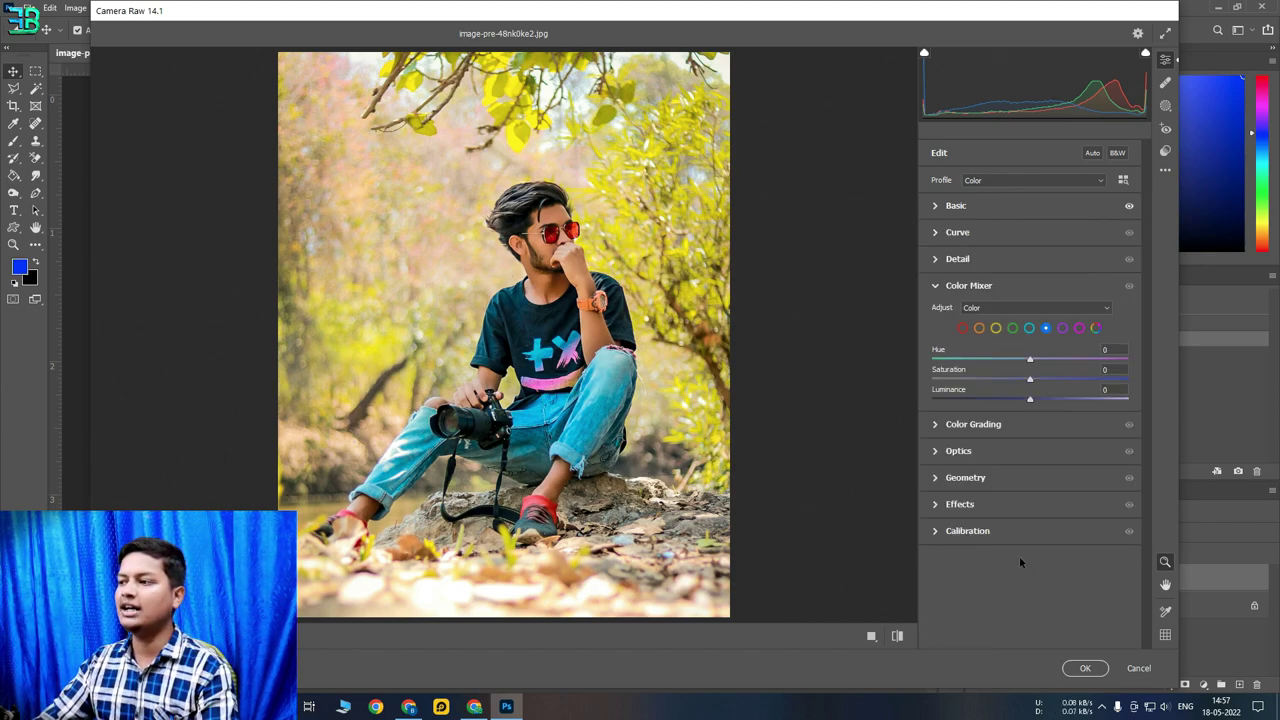
In Color Mixer shift Yellow hue to -100 and set Green Hue -100, Saturation -100
{"action": "left_click", "coordinate": [997, 329]}
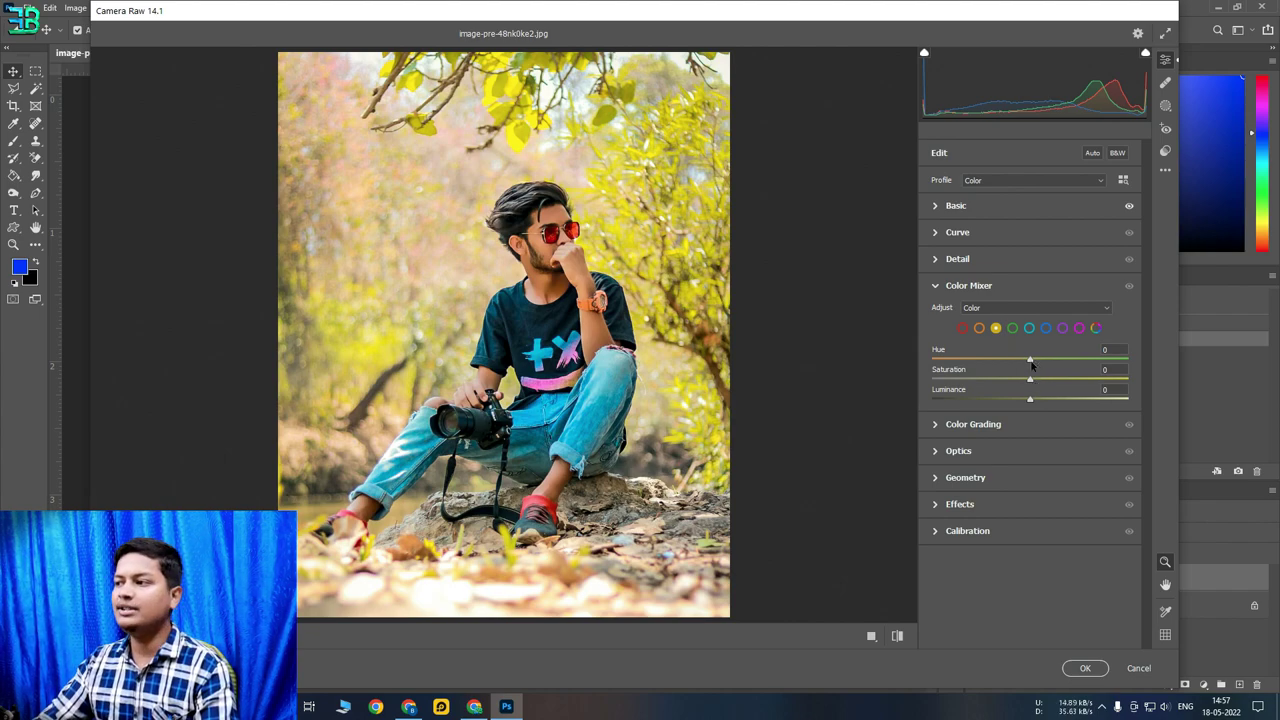
{"action": "left_click_drag", "start_coordinate": [1031, 361], "coordinate": [769, 357]}
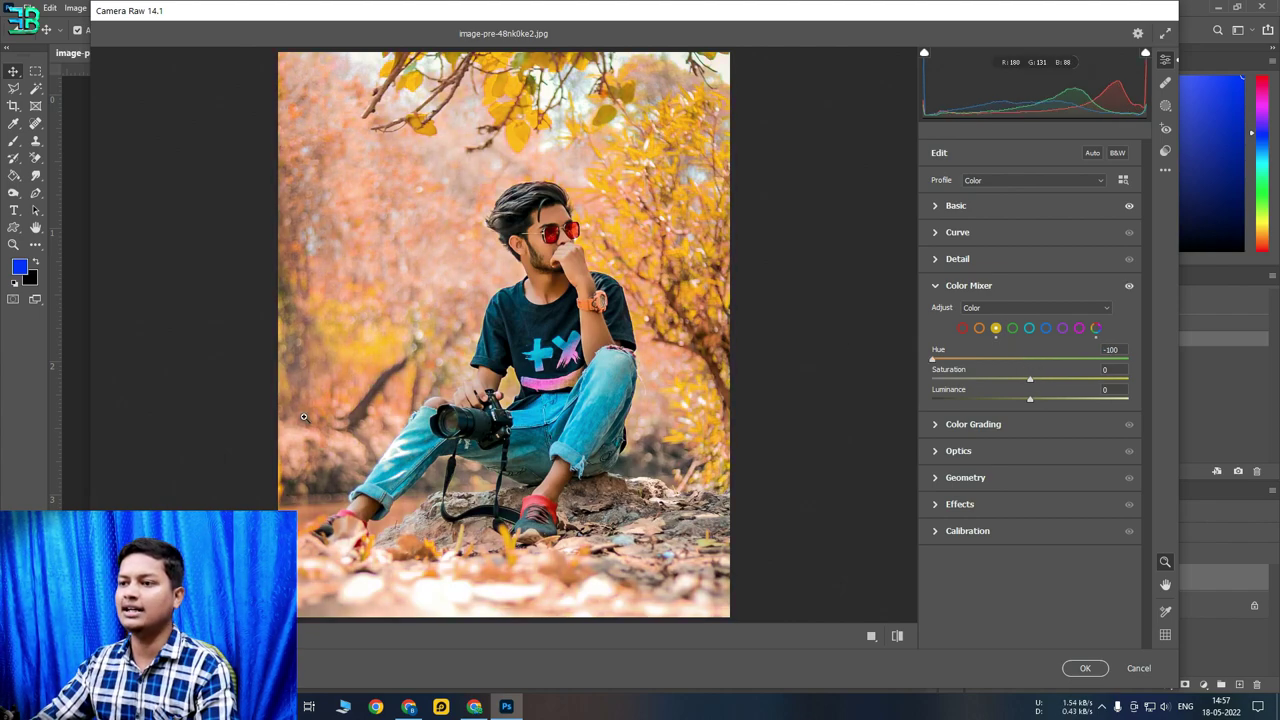
{"action": "left_click_drag", "start_coordinate": [1033, 380], "coordinate": [1030, 378]}
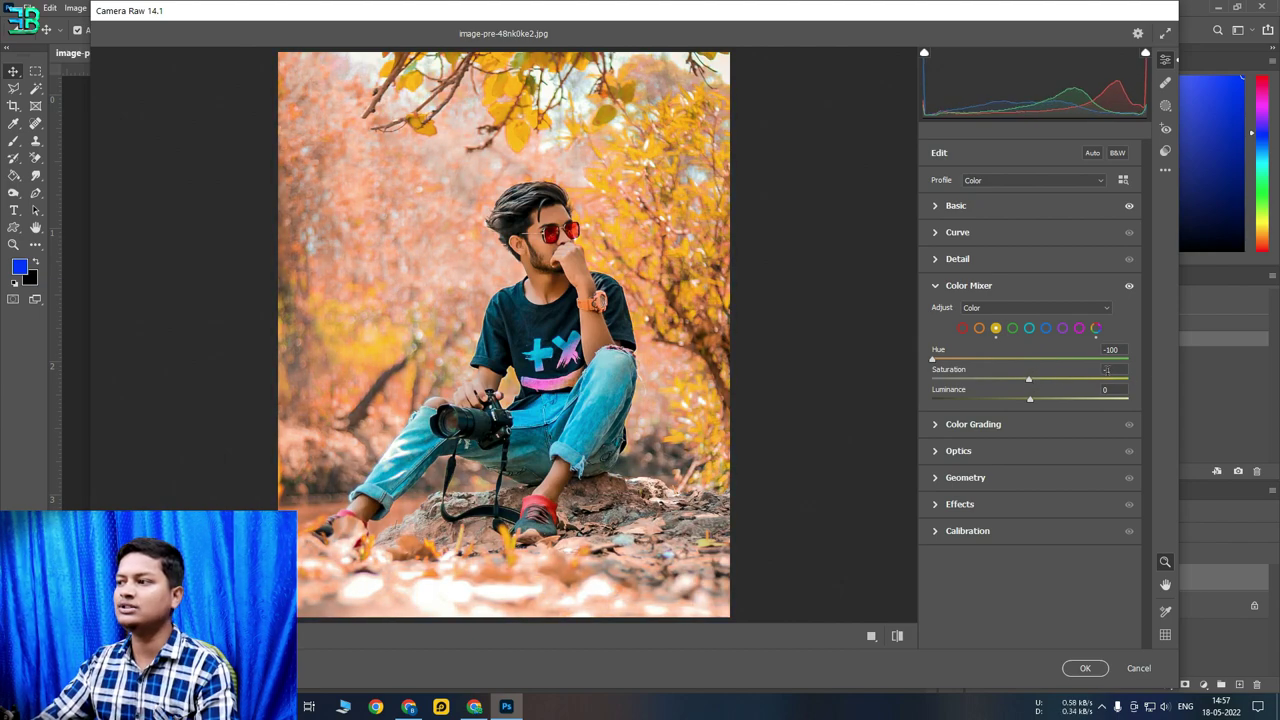
{"action": "left_click", "coordinate": [1012, 328]}
{"action": "left_click_drag", "start_coordinate": [1030, 360], "coordinate": [781, 356]}
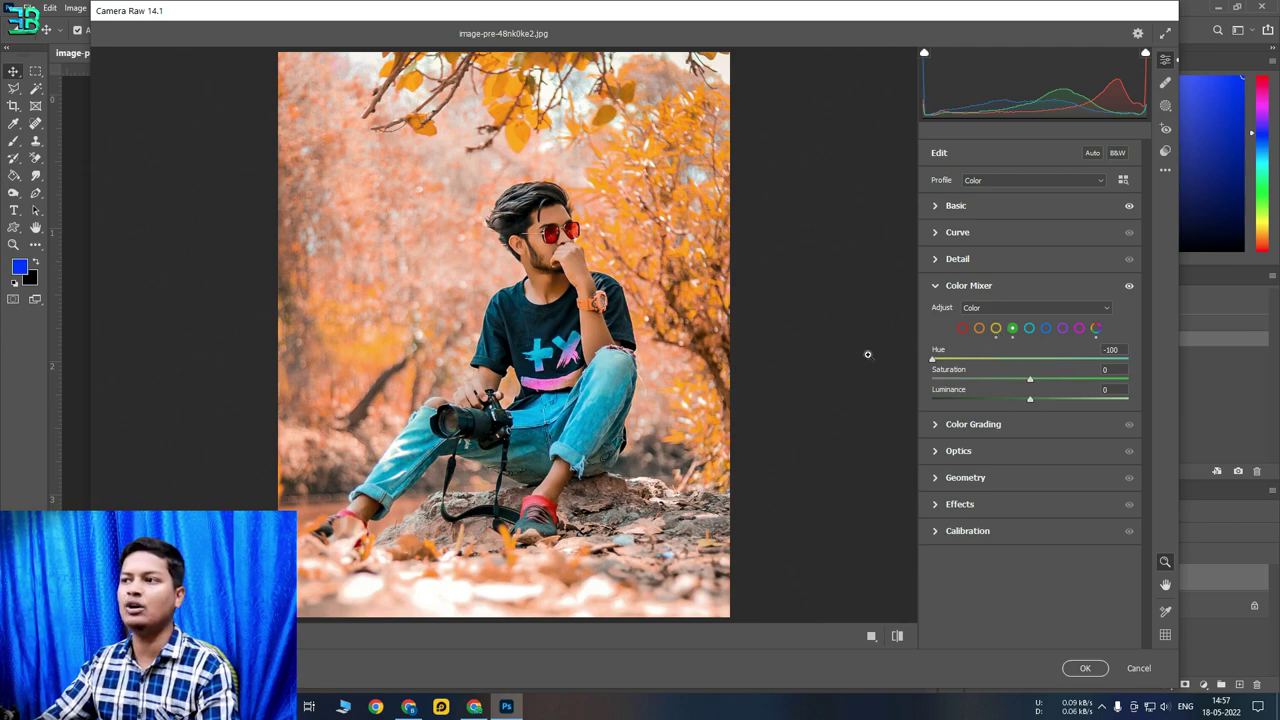
{"action": "mouse_move", "coordinate": [1030, 382]}
{"action": "left_mouse_down"}
{"action": "mouse_move", "coordinate": [1066, 382]}
{"action": "mouse_move", "coordinate": [861, 344]}
{"action": "left_mouse_up"}
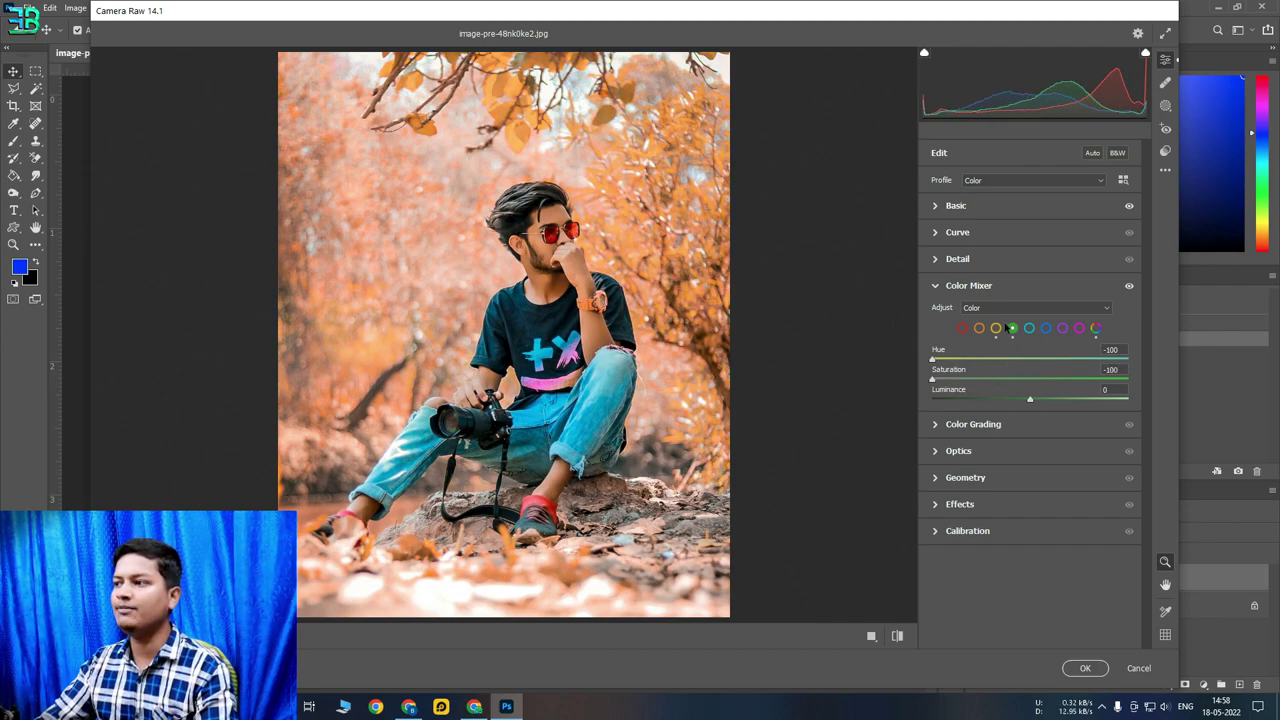
Set Yellow Saturation to +18 and Yellow Luminance to -10
{"action": "left_click", "coordinate": [996, 332]}
{"action": "mouse_move", "coordinate": [932, 379]}
{"action": "left_mouse_down"}
{"action": "mouse_move", "coordinate": [1068, 381]}
{"action": "mouse_move", "coordinate": [1054, 379]}
{"action": "left_mouse_up"}
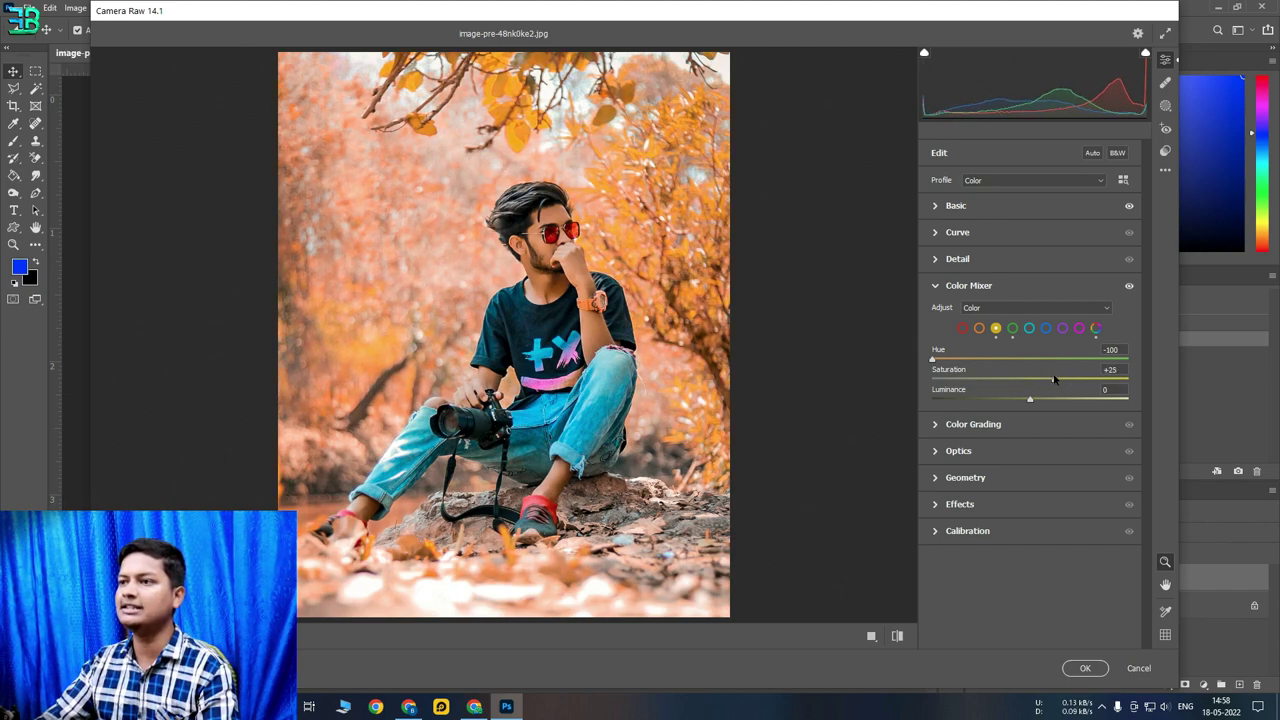
{"action": "mouse_move", "coordinate": [1030, 400]}
{"action": "left_mouse_down"}
{"action": "mouse_move", "coordinate": [1004, 398]}
{"action": "mouse_move", "coordinate": [1068, 381]}
{"action": "mouse_move", "coordinate": [1046, 378]}
{"action": "left_mouse_up"}
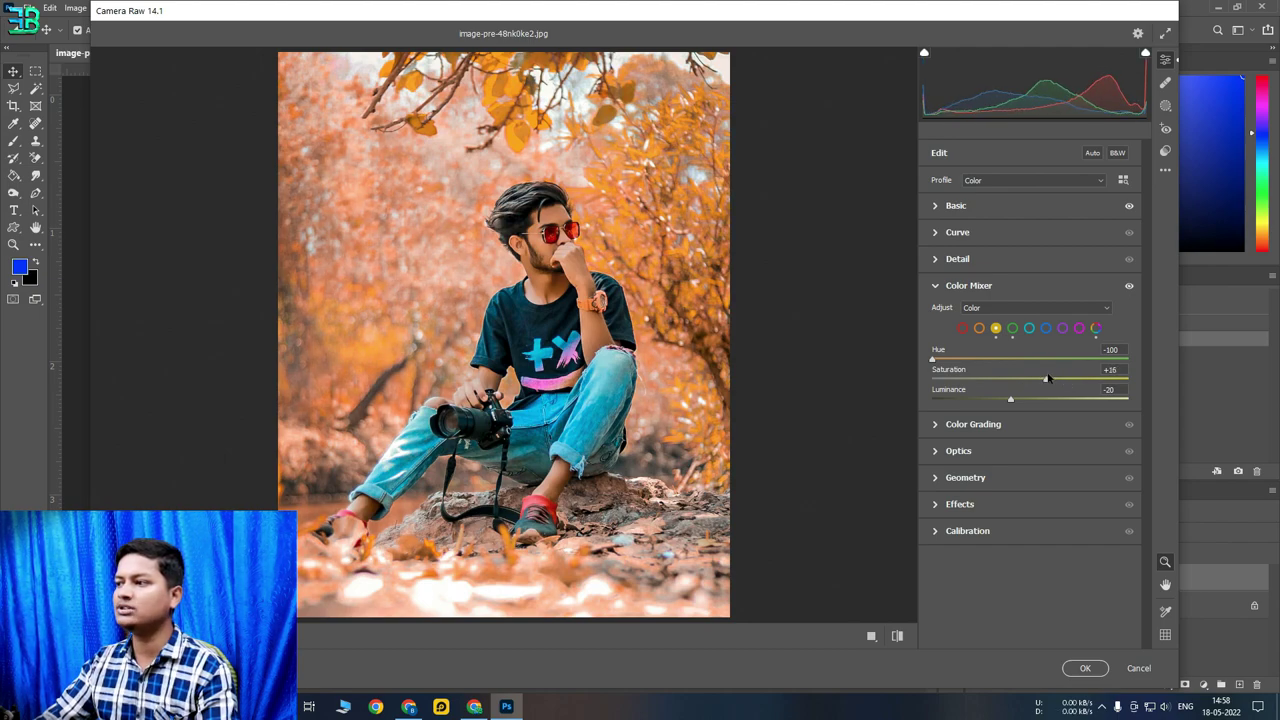
{"action": "left_click", "coordinate": [1024, 400]}
{"action": "left_click_drag", "start_coordinate": [1025, 401], "coordinate": [1020, 401]}
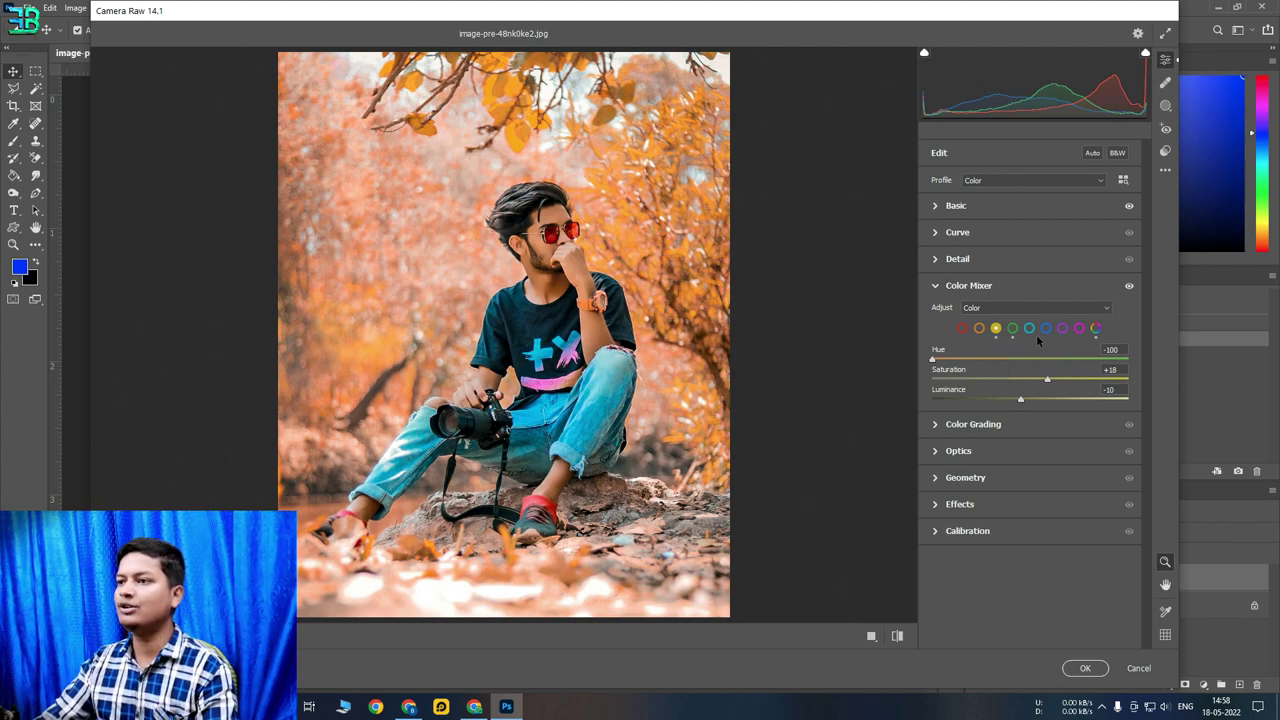
{"action": "left_click", "coordinate": [955, 206]}
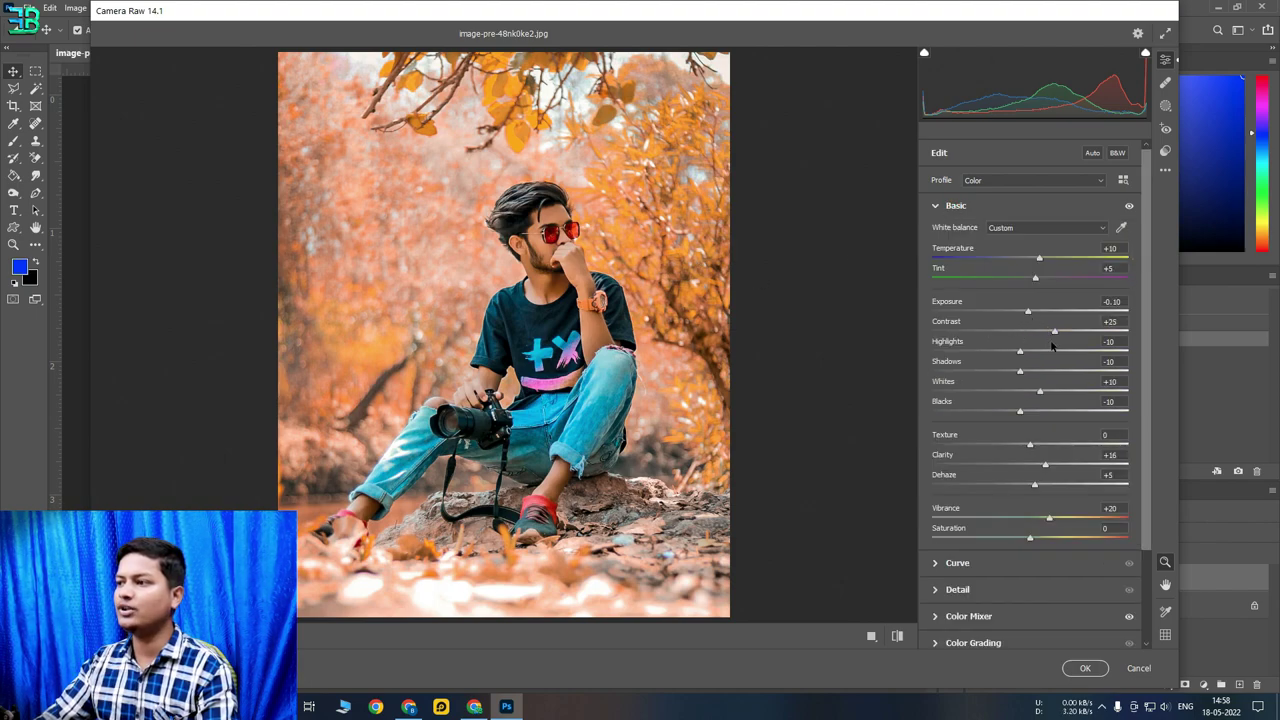
Nudge Highlights toward 0 and Exposure to -0.05, then set Aqua Hue -100, Saturation +31
{"action": "left_click_drag", "start_coordinate": [1021, 354], "coordinate": [1028, 357]}
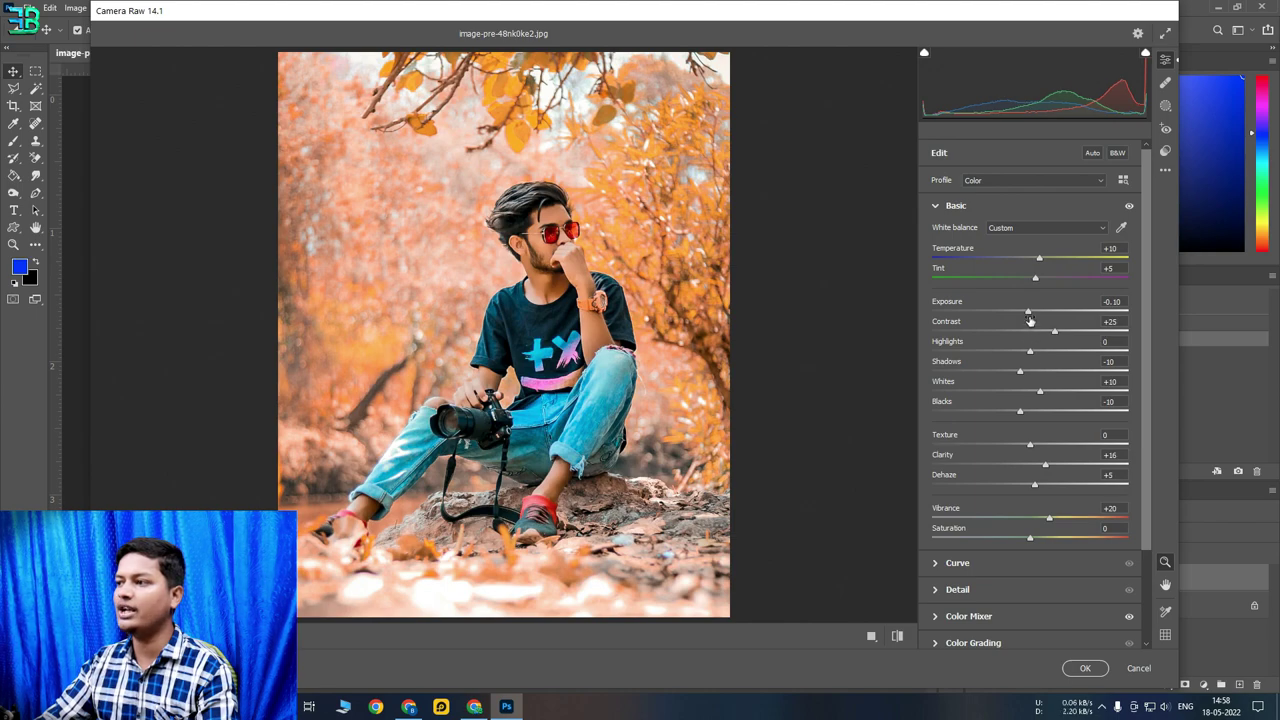
{"action": "left_click_drag", "start_coordinate": [1031, 316], "coordinate": [1032, 316]}
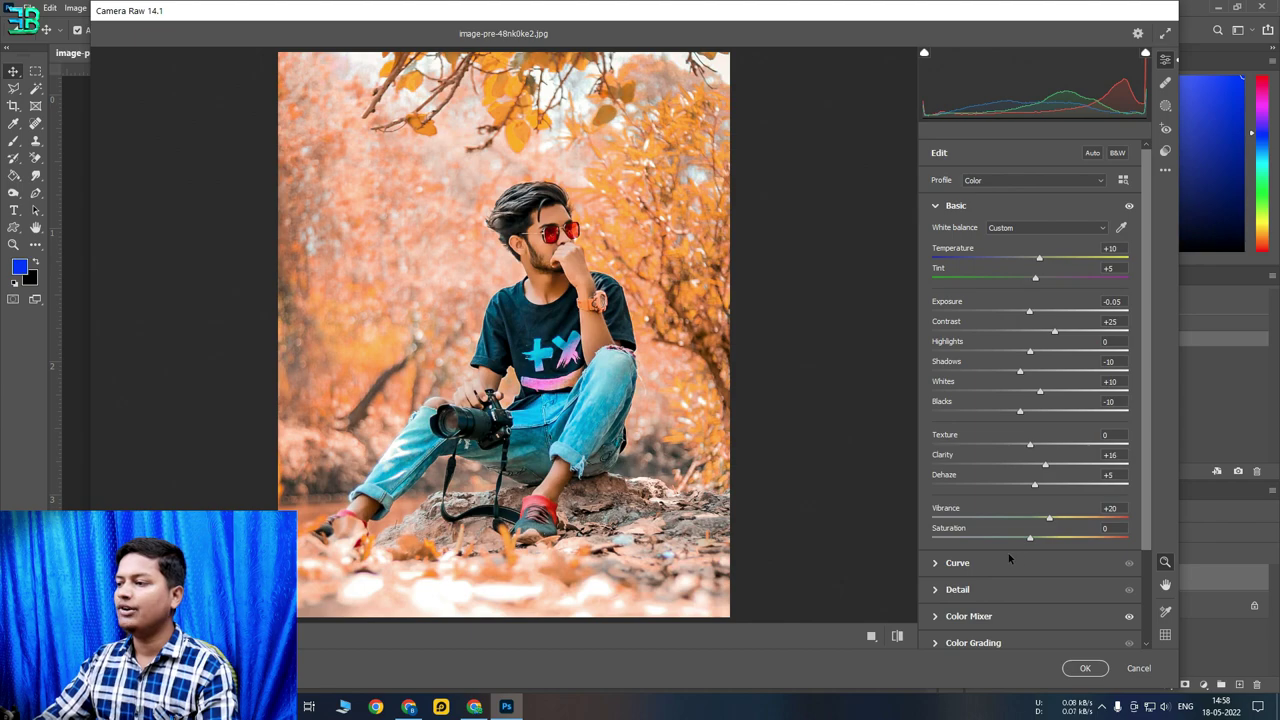
{"action": "left_click", "coordinate": [968, 615]}
{"action": "left_click", "coordinate": [1030, 328]}
{"action": "left_click_drag", "start_coordinate": [1030, 359], "coordinate": [932, 359]}
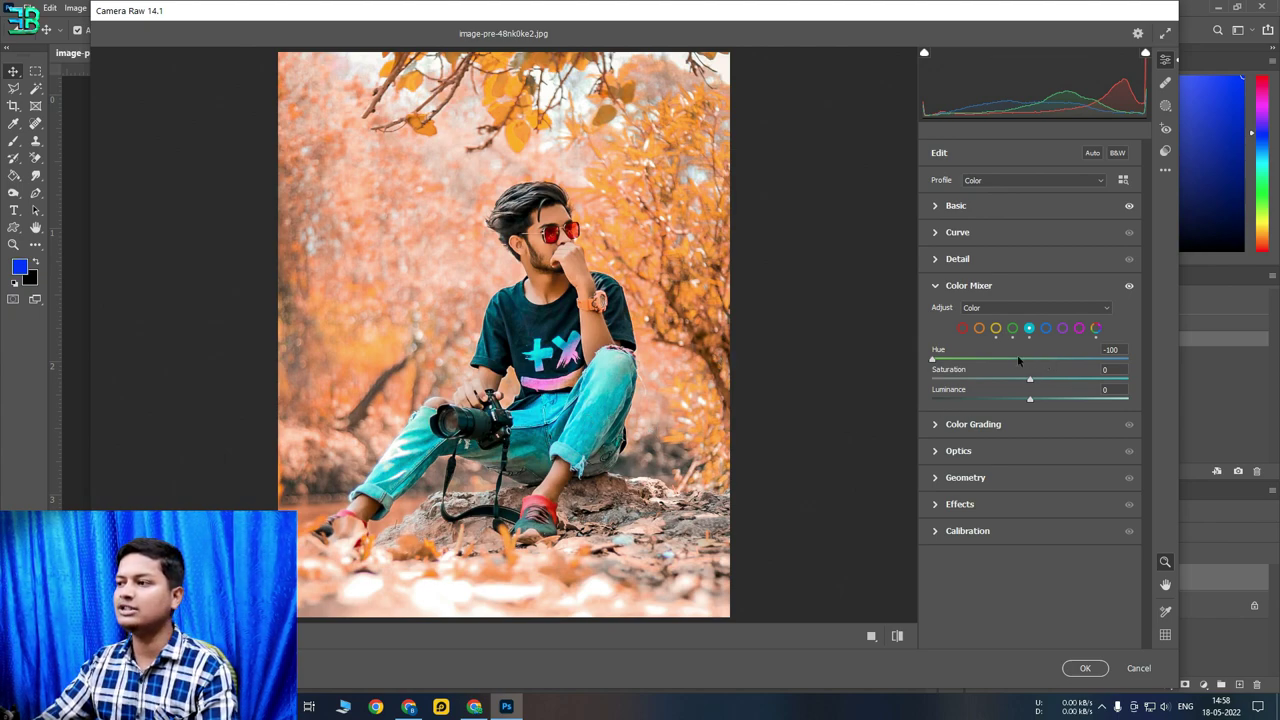
{"action": "left_click_drag", "start_coordinate": [1030, 382], "coordinate": [1062, 382]}
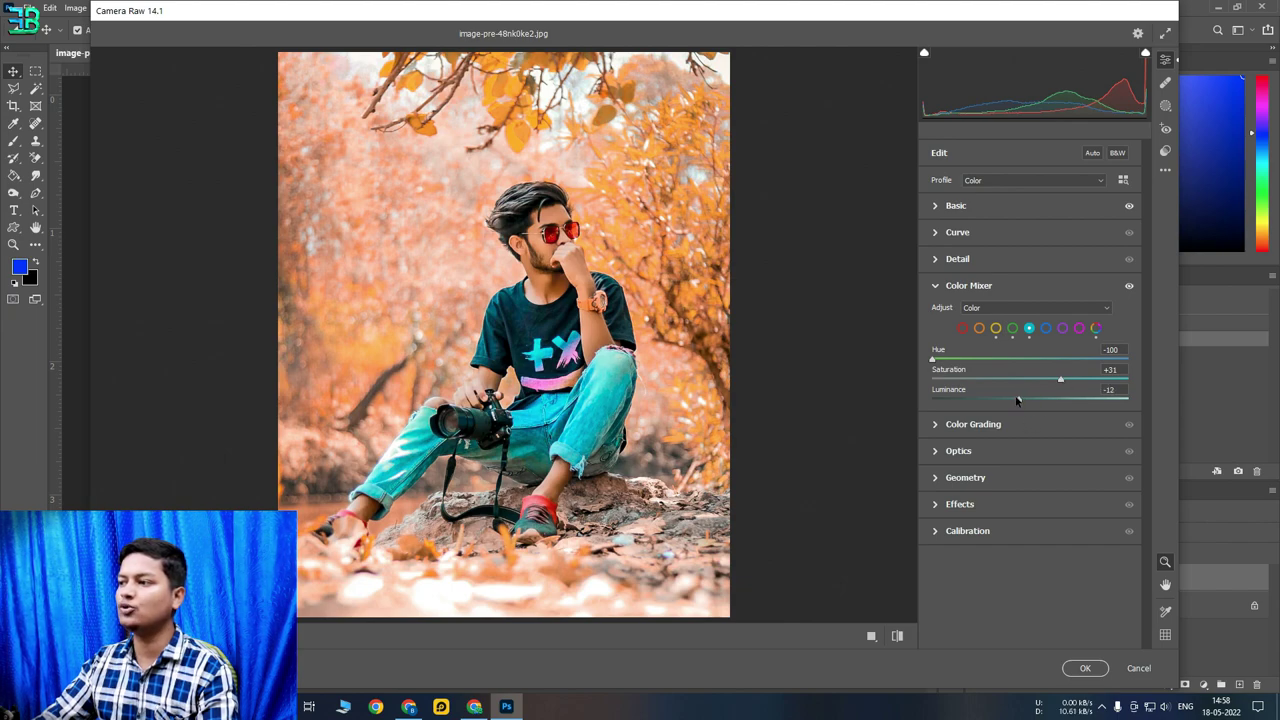
Adjust Blue, then set Orange Saturation -30 and Luminance +15
{"action": "left_click", "coordinate": [1046, 327]}
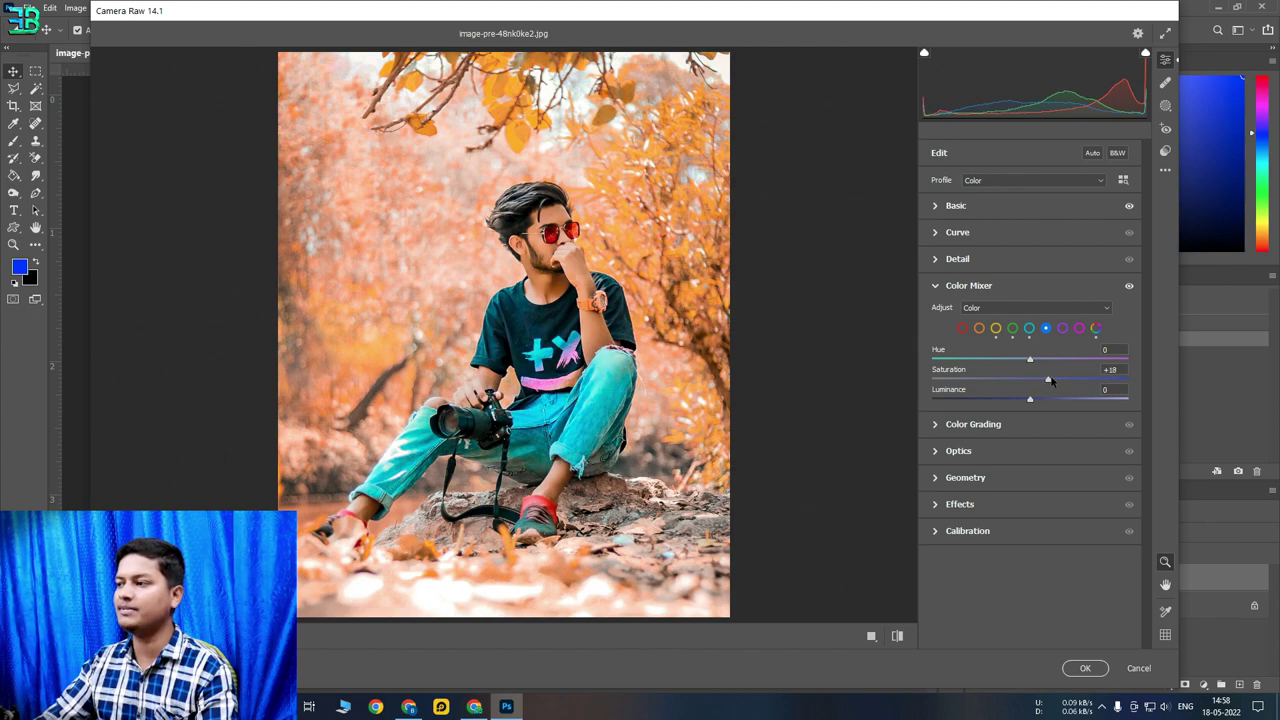
{"action": "left_click", "coordinate": [979, 327]}
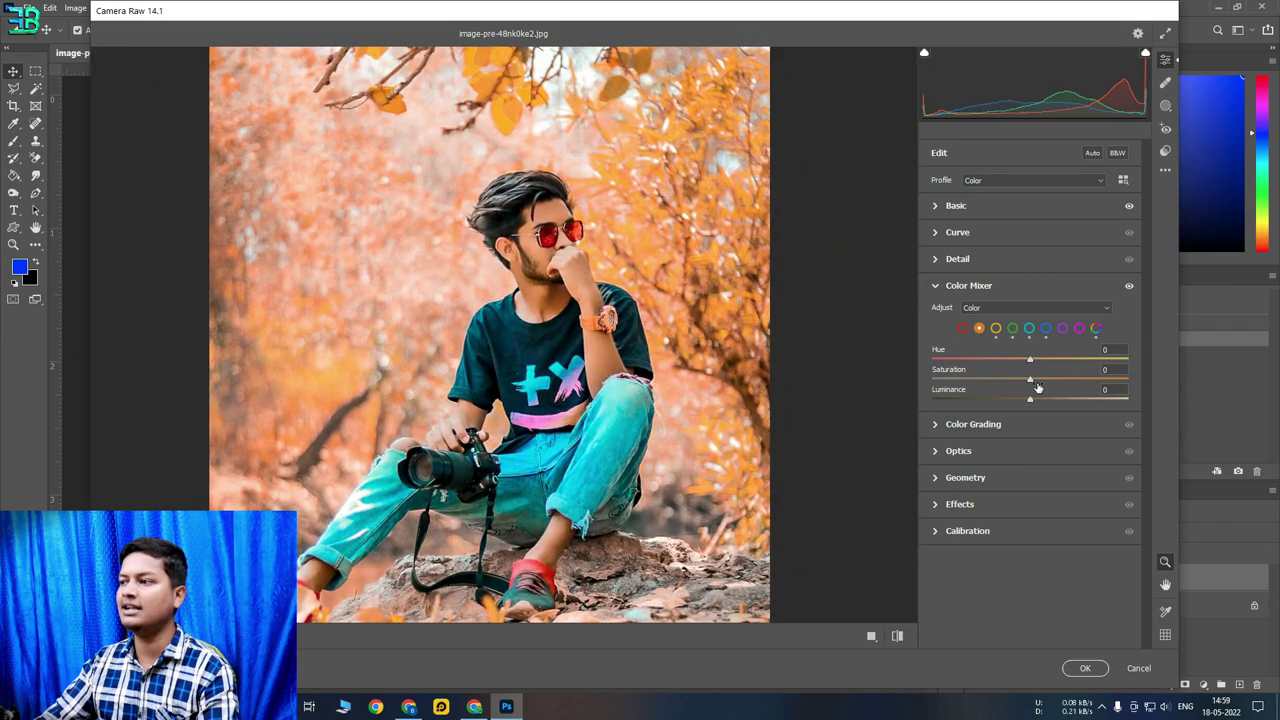
{"action": "mouse_move", "coordinate": [1027, 384]}
{"action": "left_mouse_down"}
{"action": "mouse_move", "coordinate": [1000, 378]}
{"action": "mouse_move", "coordinate": [1045, 401]}
{"action": "left_mouse_up"}
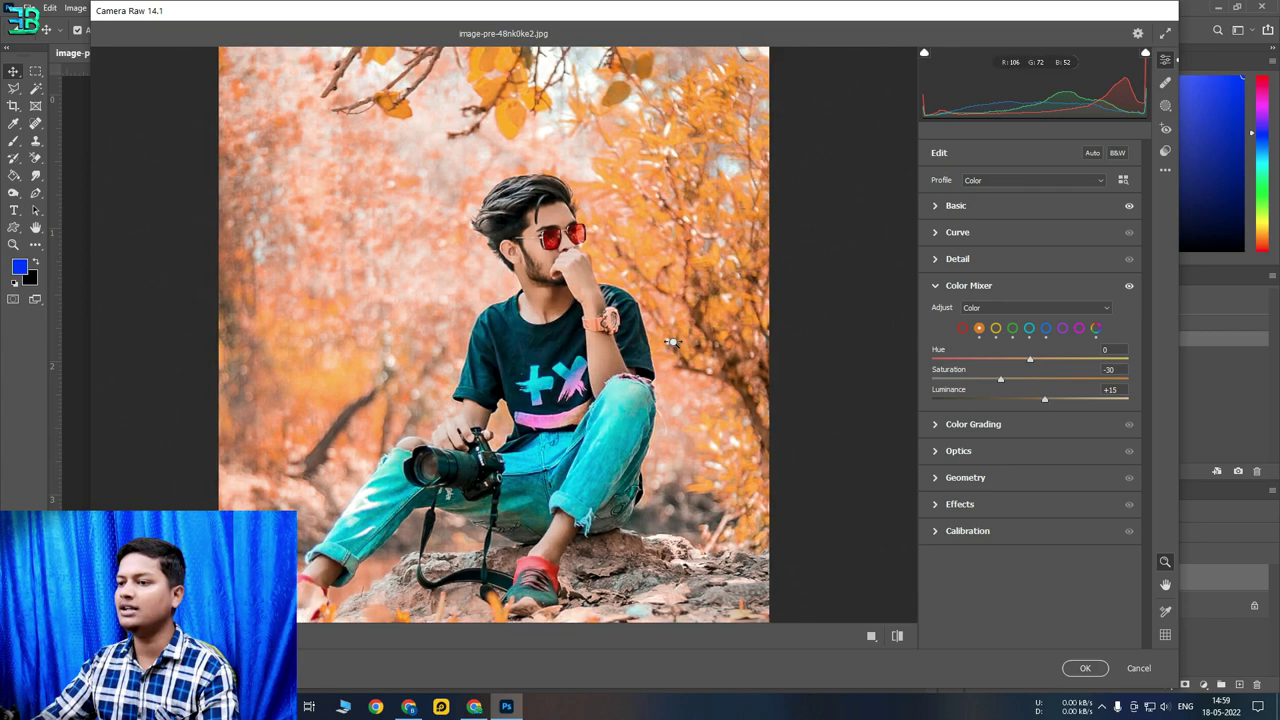
{"action": "key", "text": "ctrl+0"}
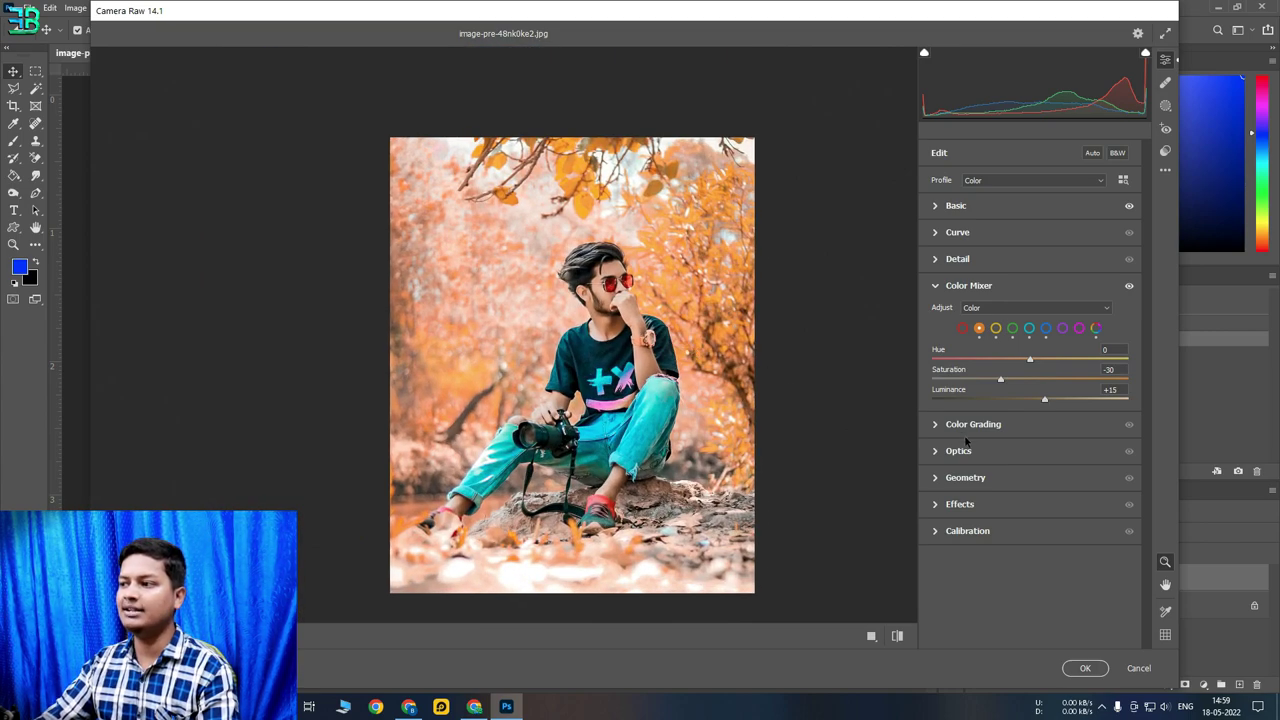
In Detail set Noise Reduction 50, Color Noise Reduction 50 and Sharpening 25
{"action": "left_click", "coordinate": [955, 260]}
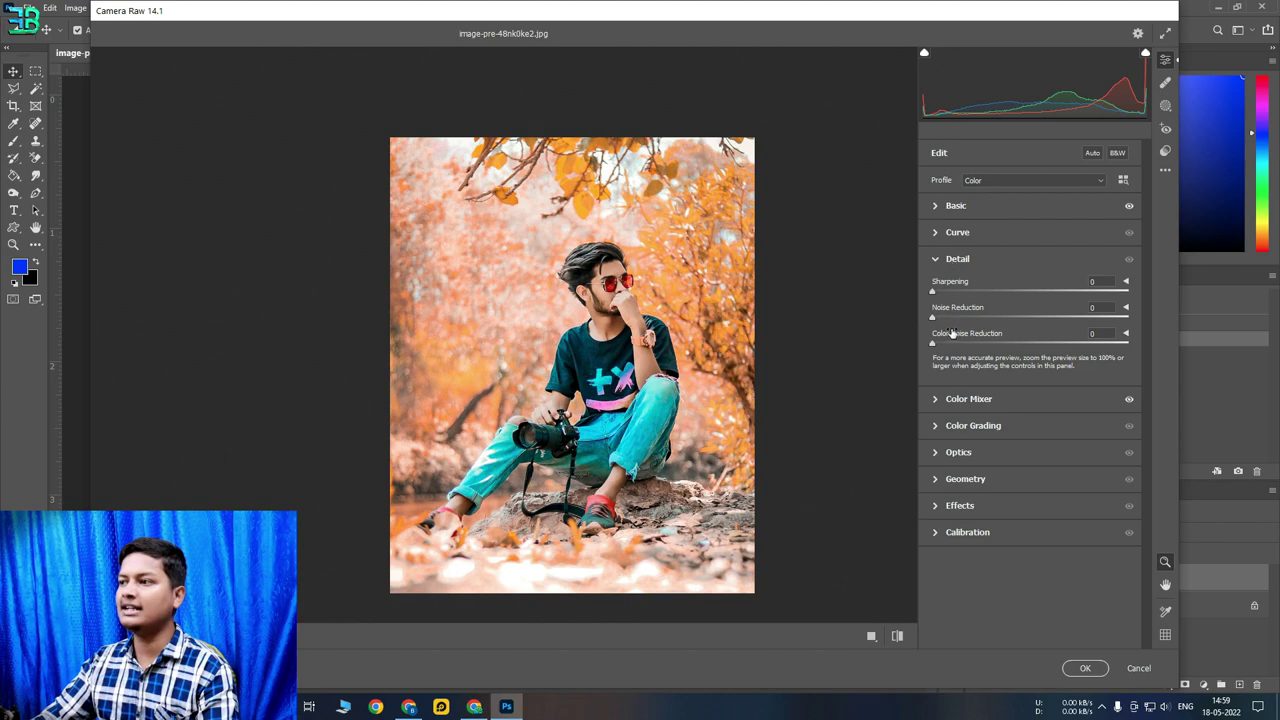
{"action": "left_click_drag", "start_coordinate": [981, 319], "coordinate": [1032, 321]}
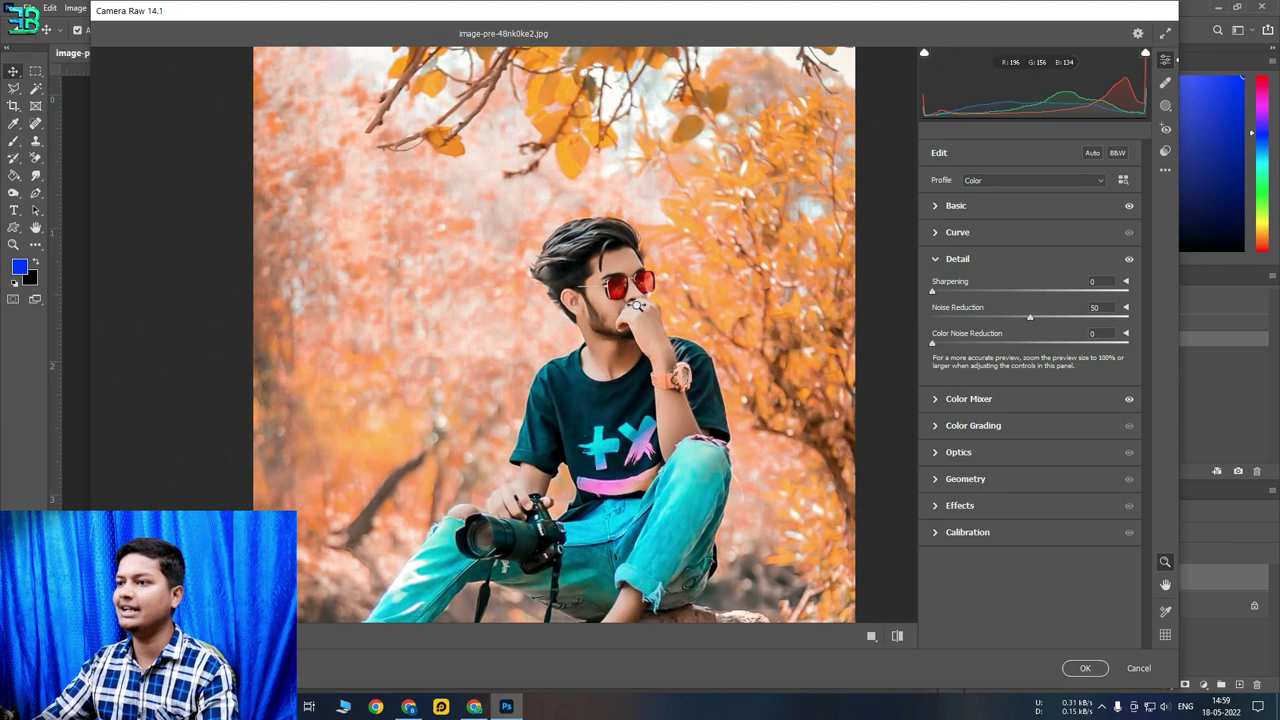
{"action": "left_click_drag", "start_coordinate": [932, 344], "coordinate": [1032, 344]}
{"action": "left_click_drag", "start_coordinate": [933, 291], "coordinate": [957, 291]}
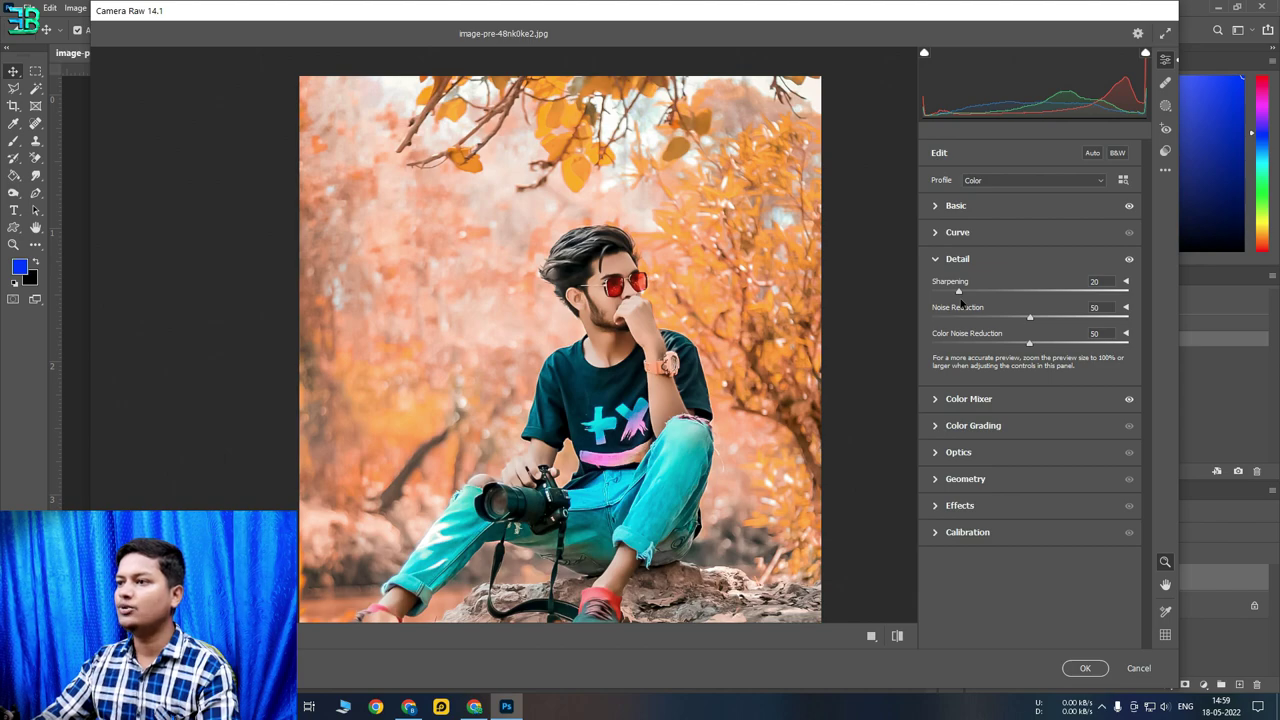
{"action": "left_click_drag", "start_coordinate": [960, 291], "coordinate": [968, 291]}
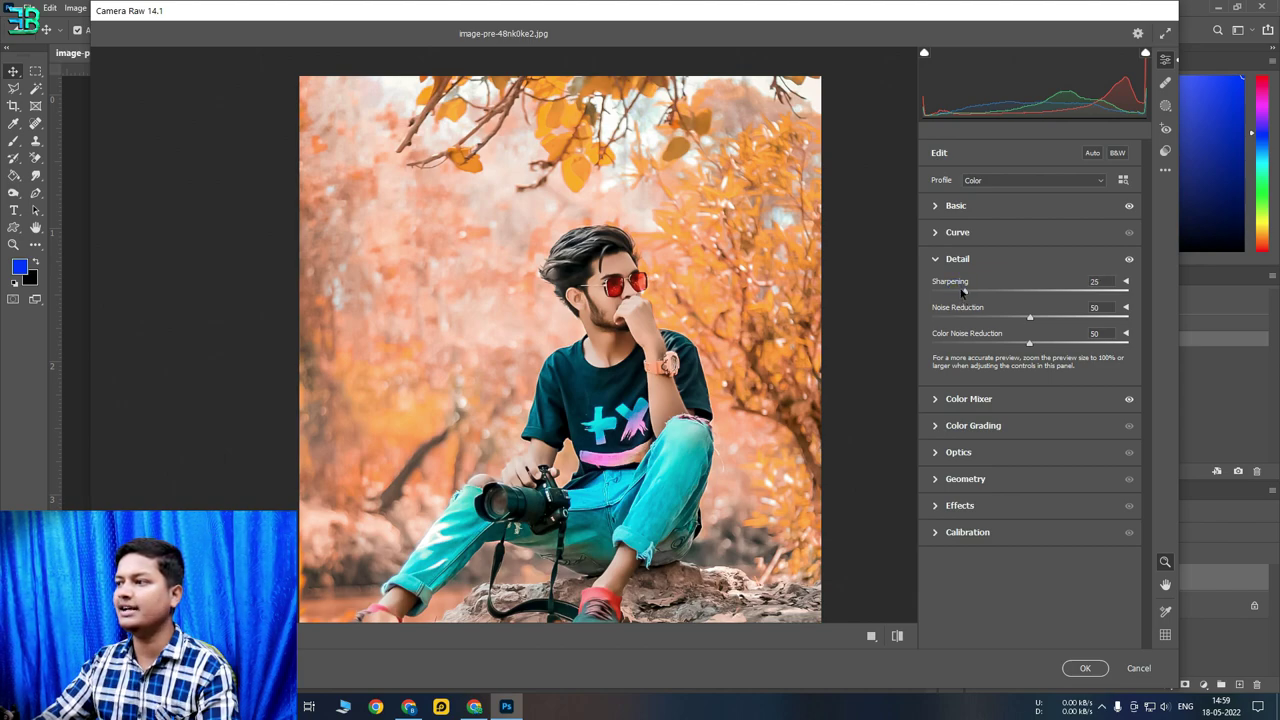
{"action": "left_click", "coordinate": [980, 425]}
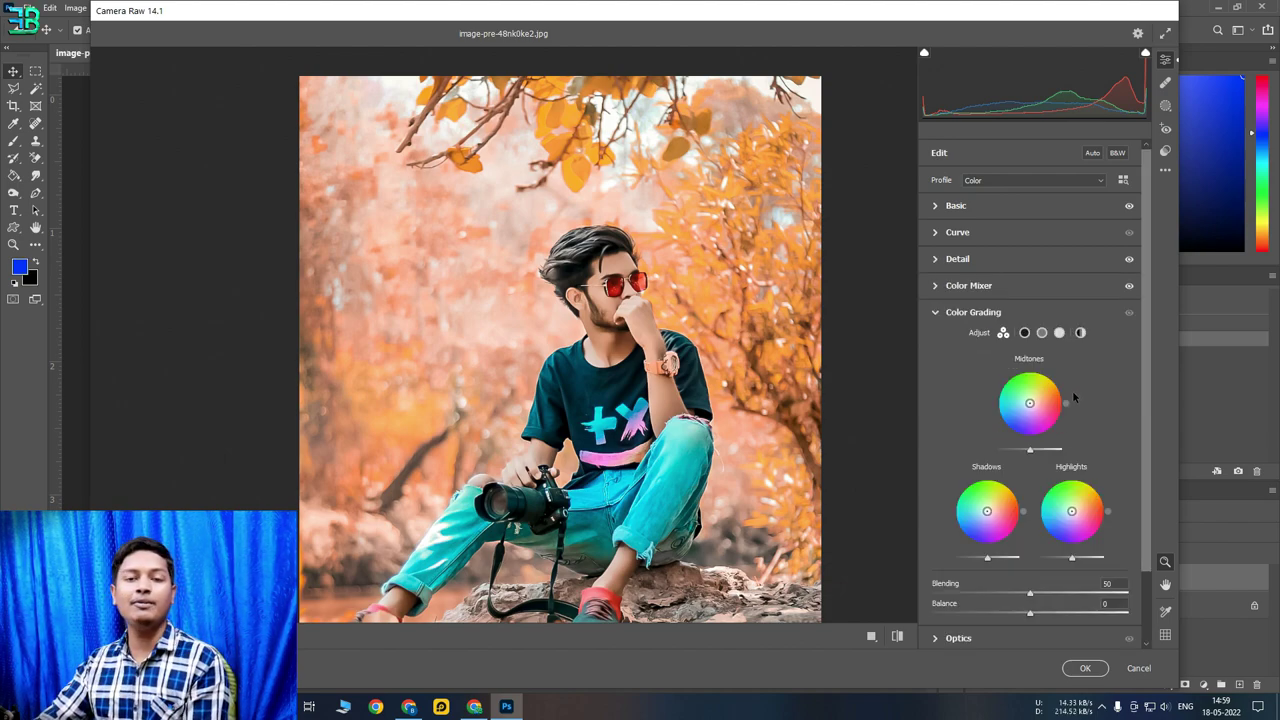
Set the Global color grading wheel to Hue 221, Saturation 11, Luminance -10
{"action": "left_click", "coordinate": [1080, 333]}
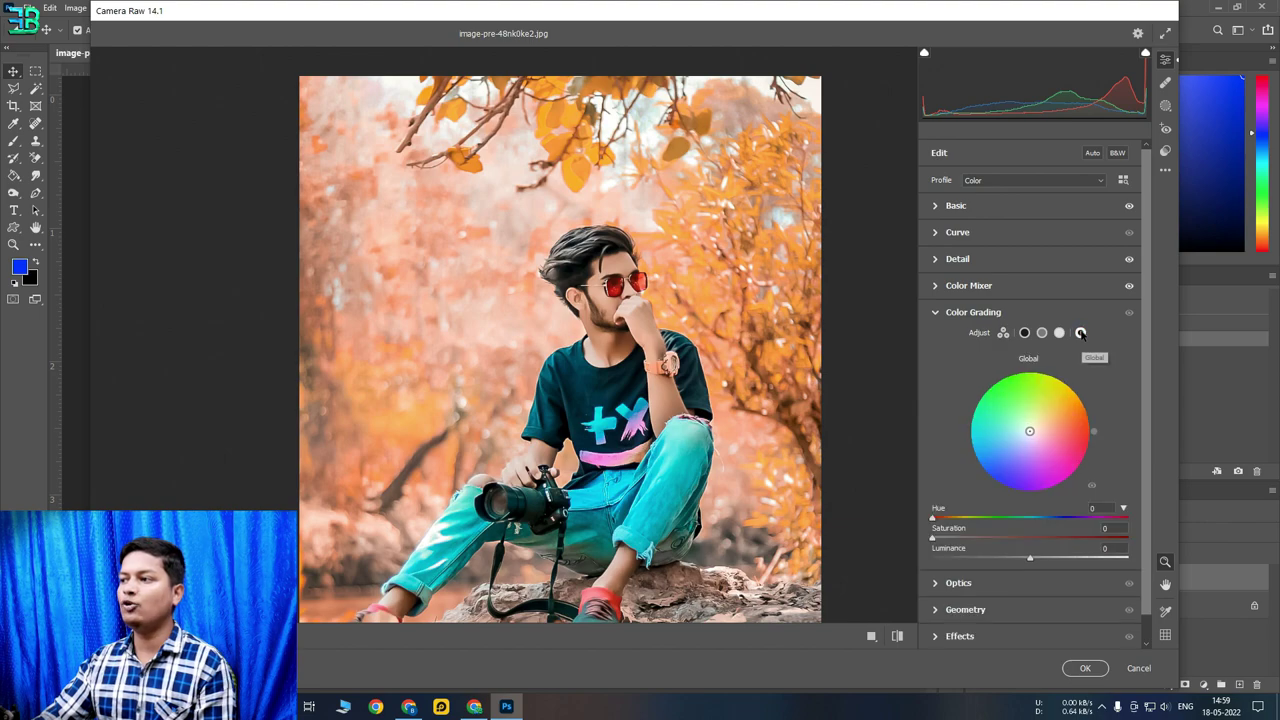
{"action": "left_click_drag", "start_coordinate": [1024, 435], "coordinate": [1022, 441]}
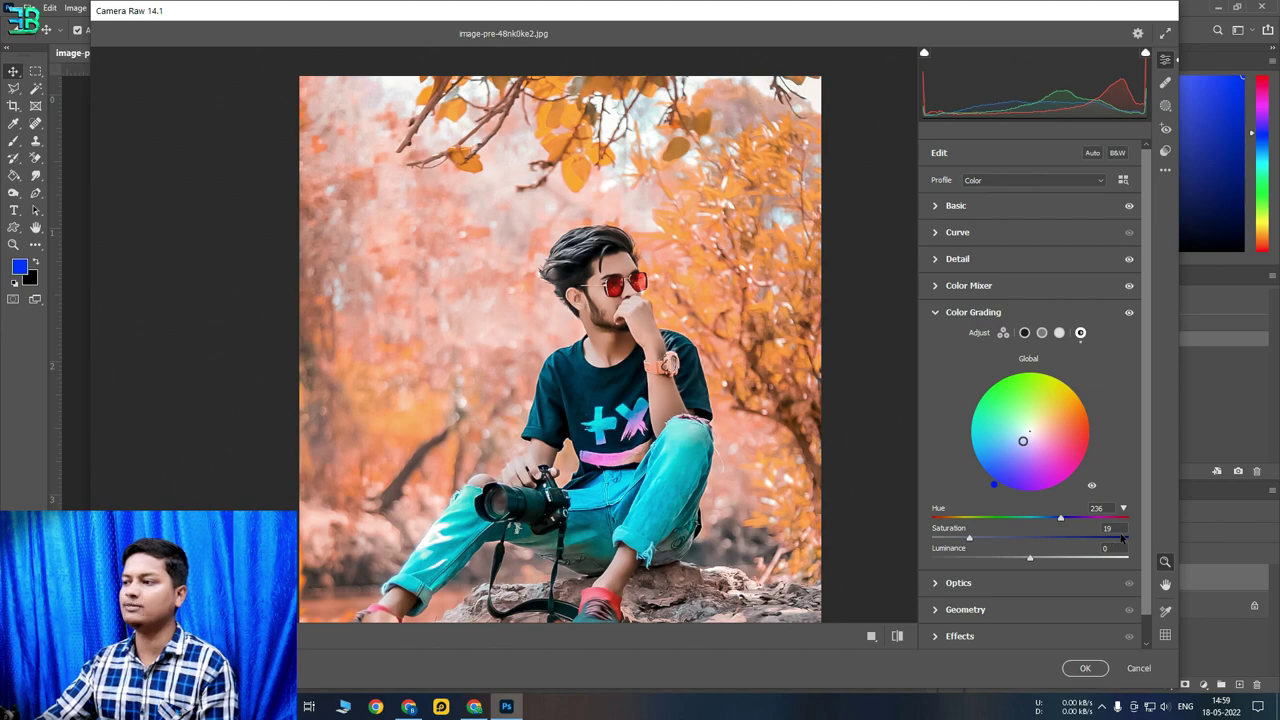
{"action": "left_click_drag", "start_coordinate": [1030, 557], "coordinate": [1021, 559]}
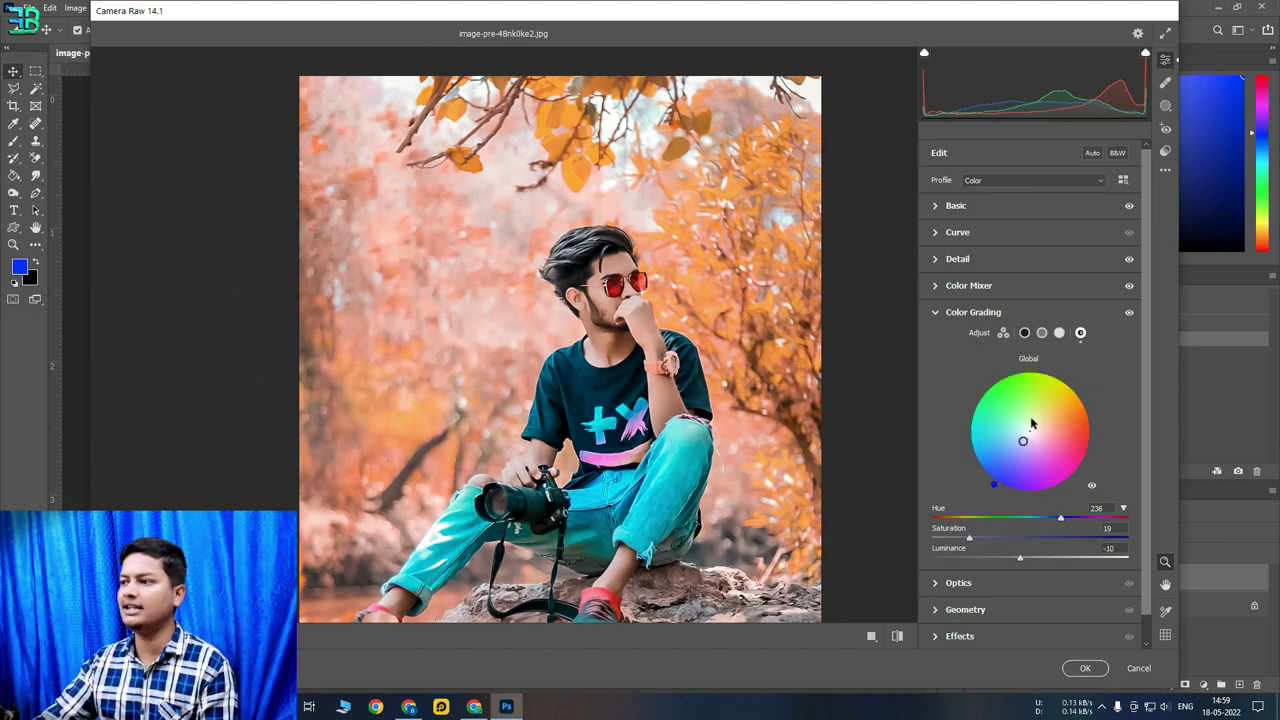
{"action": "left_click_drag", "start_coordinate": [1024, 439], "coordinate": [1020, 437]}
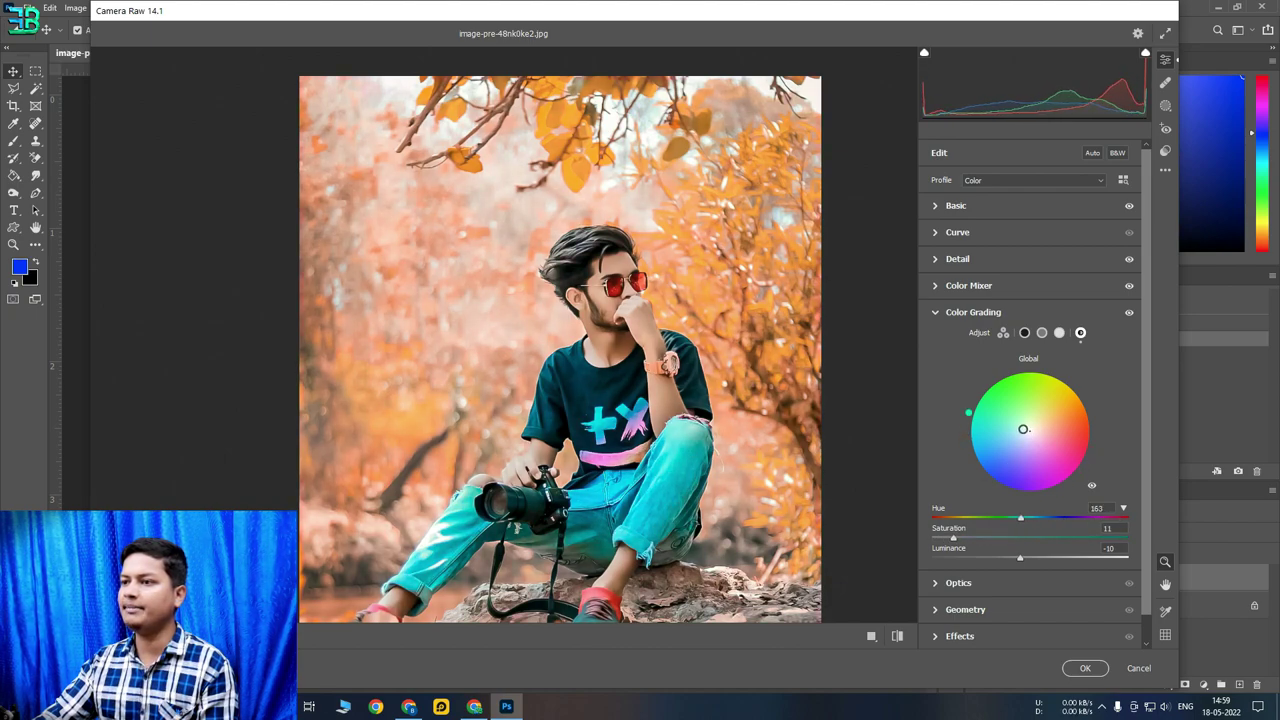
{"action": "left_click_drag", "start_coordinate": [1017, 439], "coordinate": [1024, 436]}
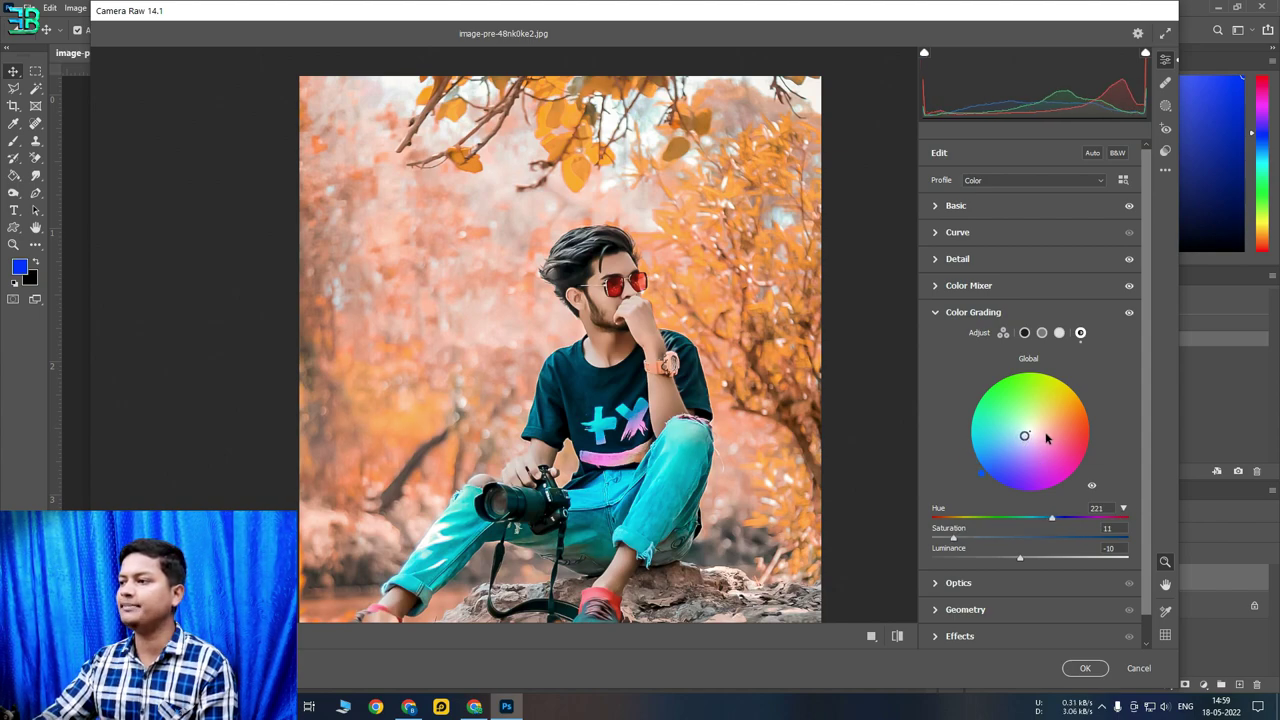
{"action": "scroll", "coordinate": [999, 588], "scroll_direction": "down", "scroll_amount": 1}
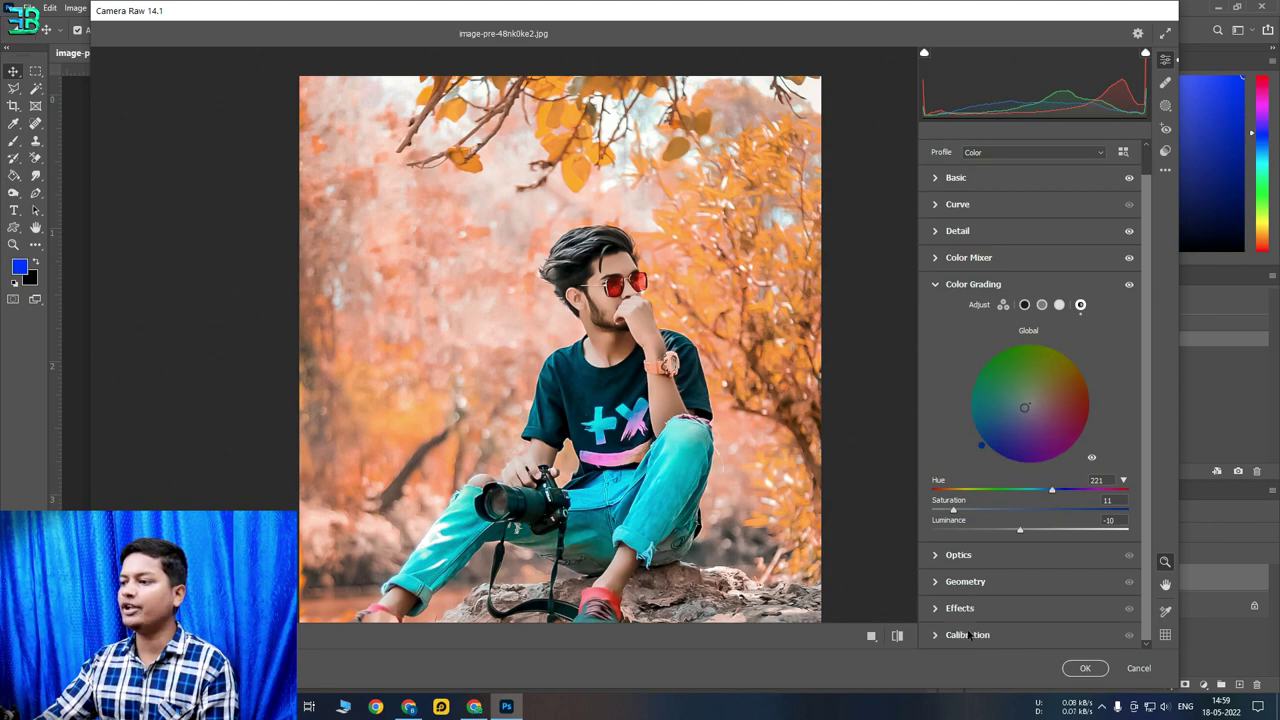
Add Vignetting -10 with Midpoint 75 and apply the Camera Raw Filter
{"action": "left_click", "coordinate": [972, 634]}
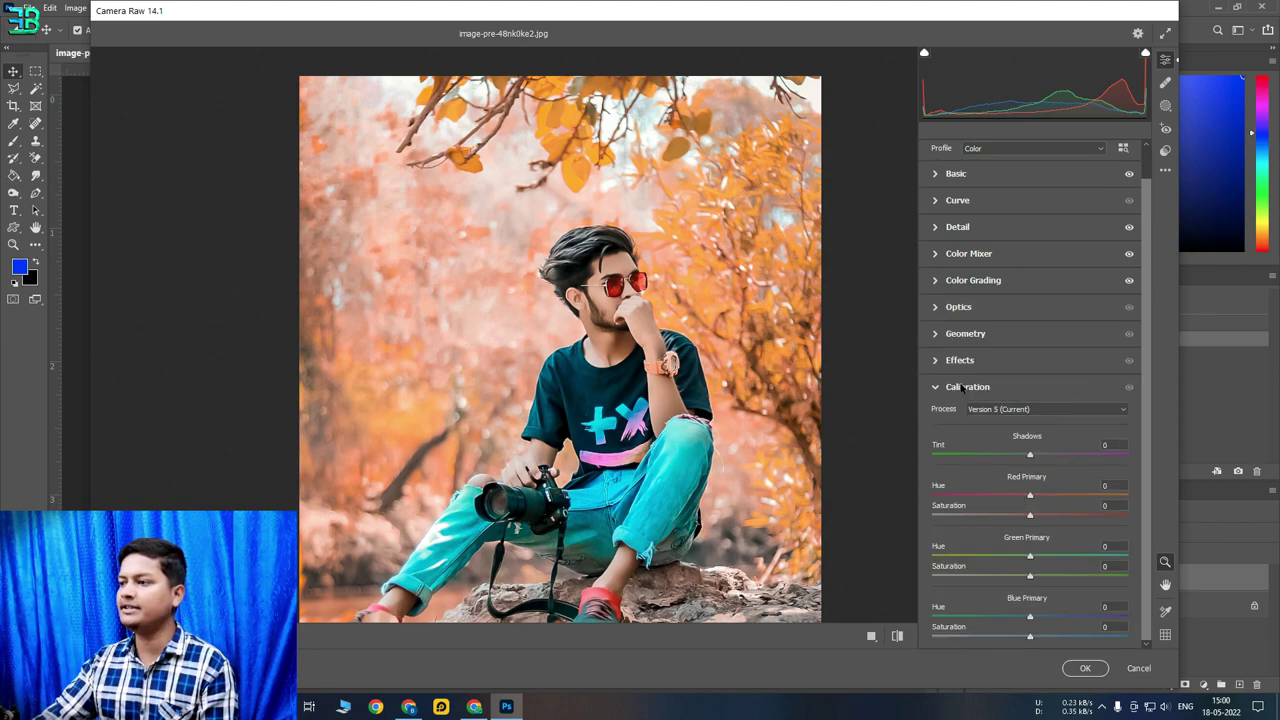
{"action": "left_click", "coordinate": [990, 360]}
{"action": "left_click_drag", "start_coordinate": [1027, 451], "coordinate": [1020, 453]}
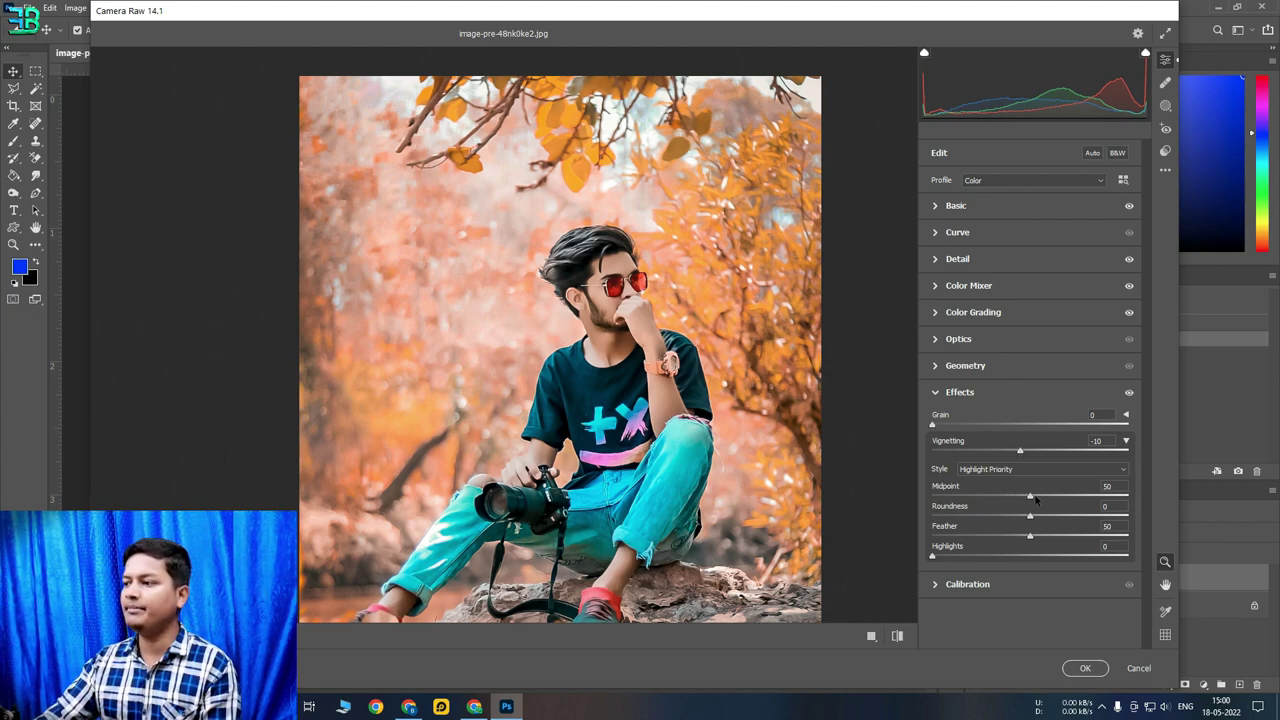
{"action": "left_click_drag", "start_coordinate": [1031, 497], "coordinate": [1079, 497]}
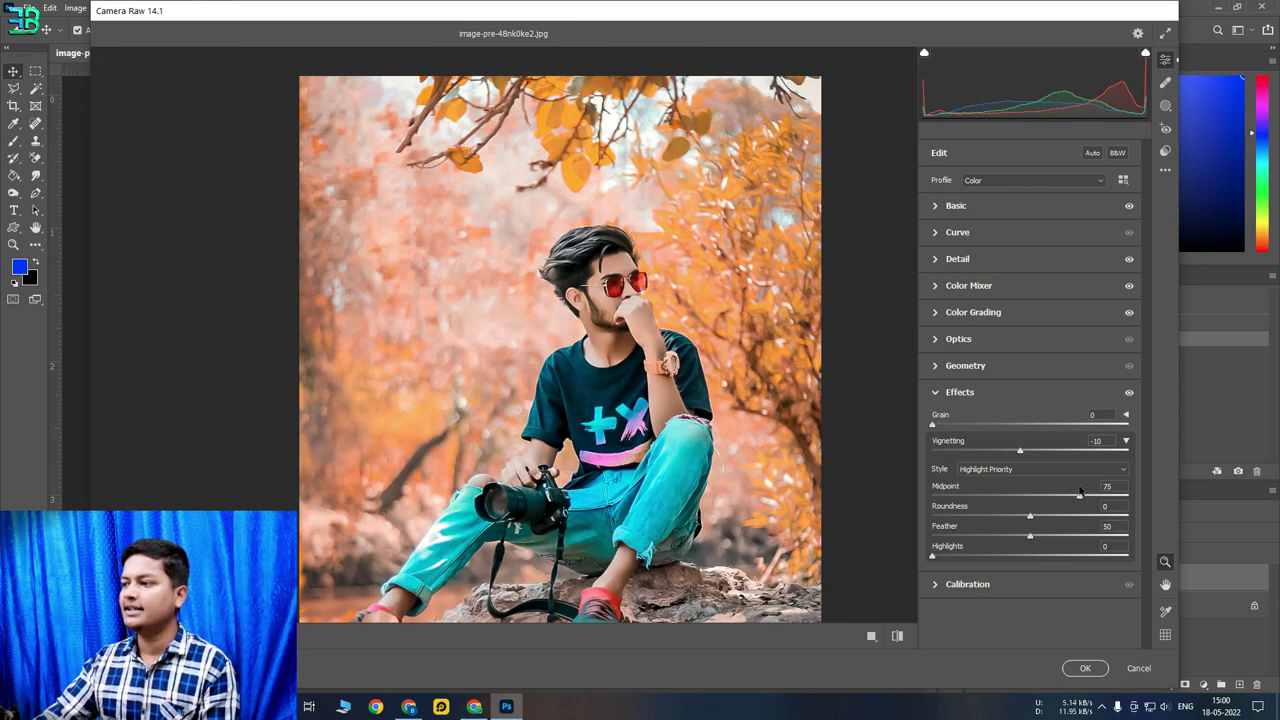
{"action": "left_click", "coordinate": [1093, 675]}
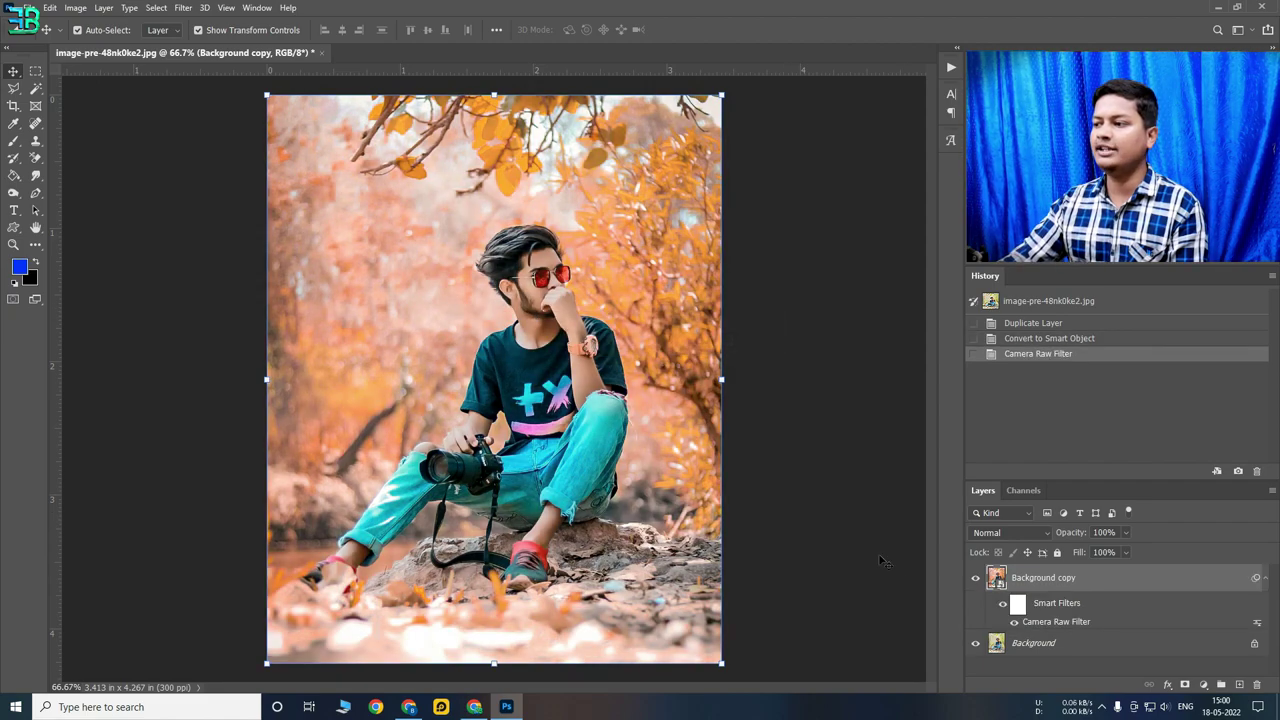
Compare before/after, then add a Brightness/Contrast adjustment layer with brightness 10
{"action": "left_click", "coordinate": [975, 578]}
{"action": "left_click", "coordinate": [975, 578]}
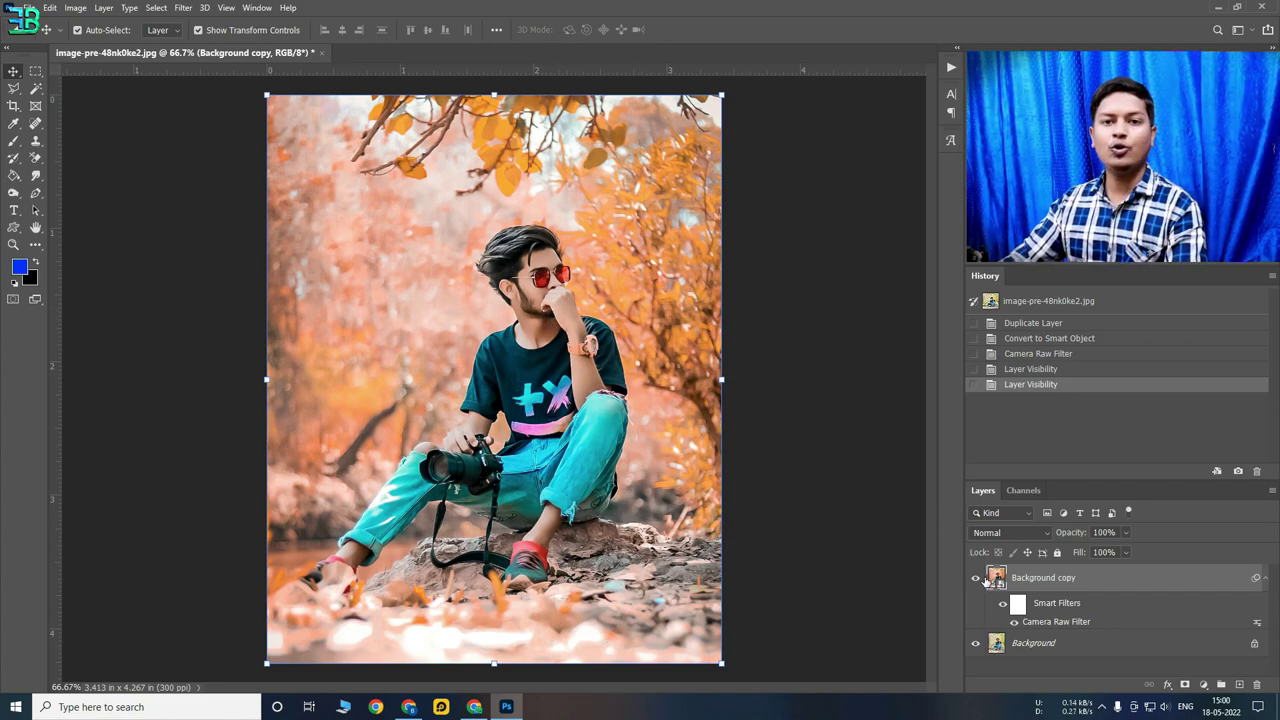
{"action": "left_click", "coordinate": [1203, 685]}
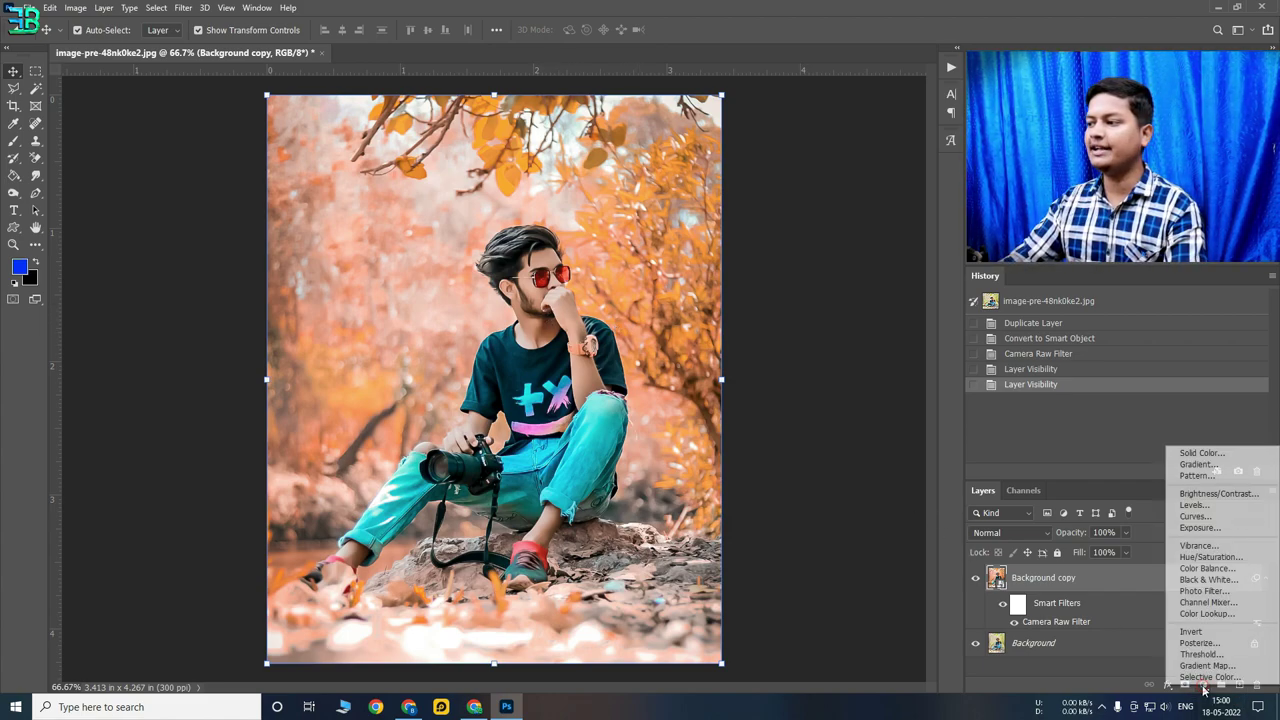
{"action": "left_click", "coordinate": [1211, 494]}
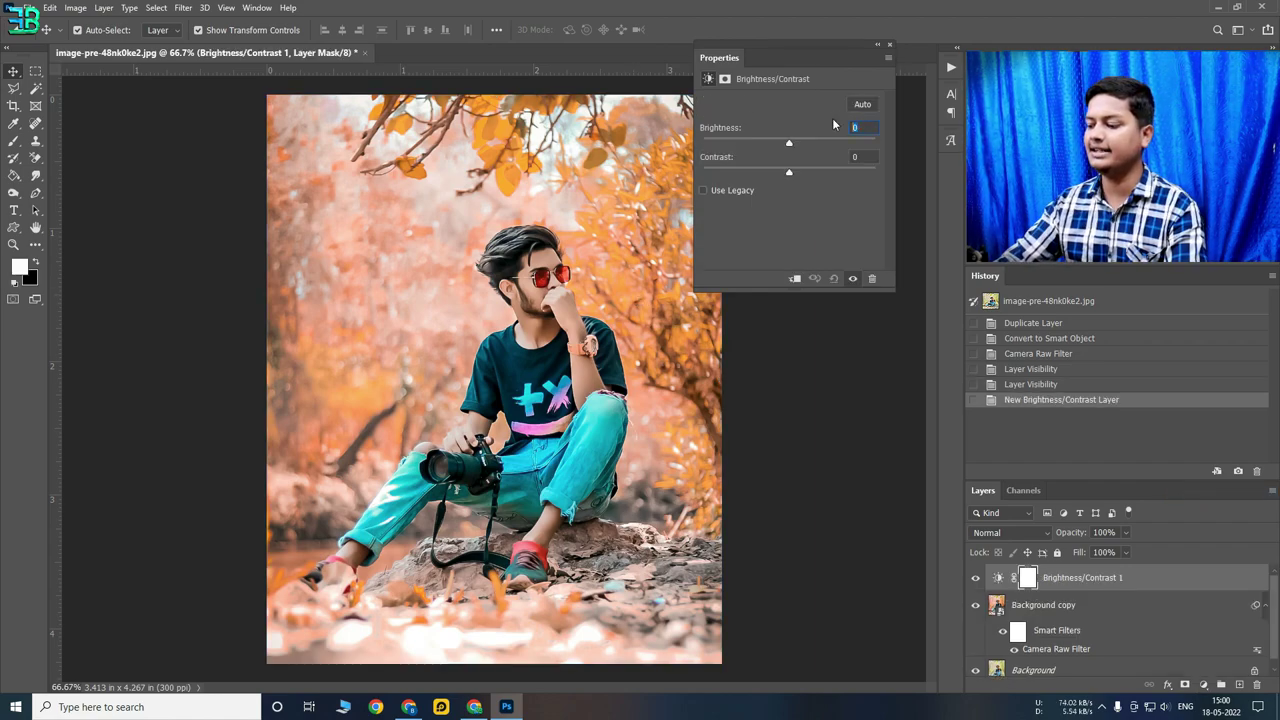
{"action": "type", "text": "10"}
{"action": "key", "text": "Tab"}
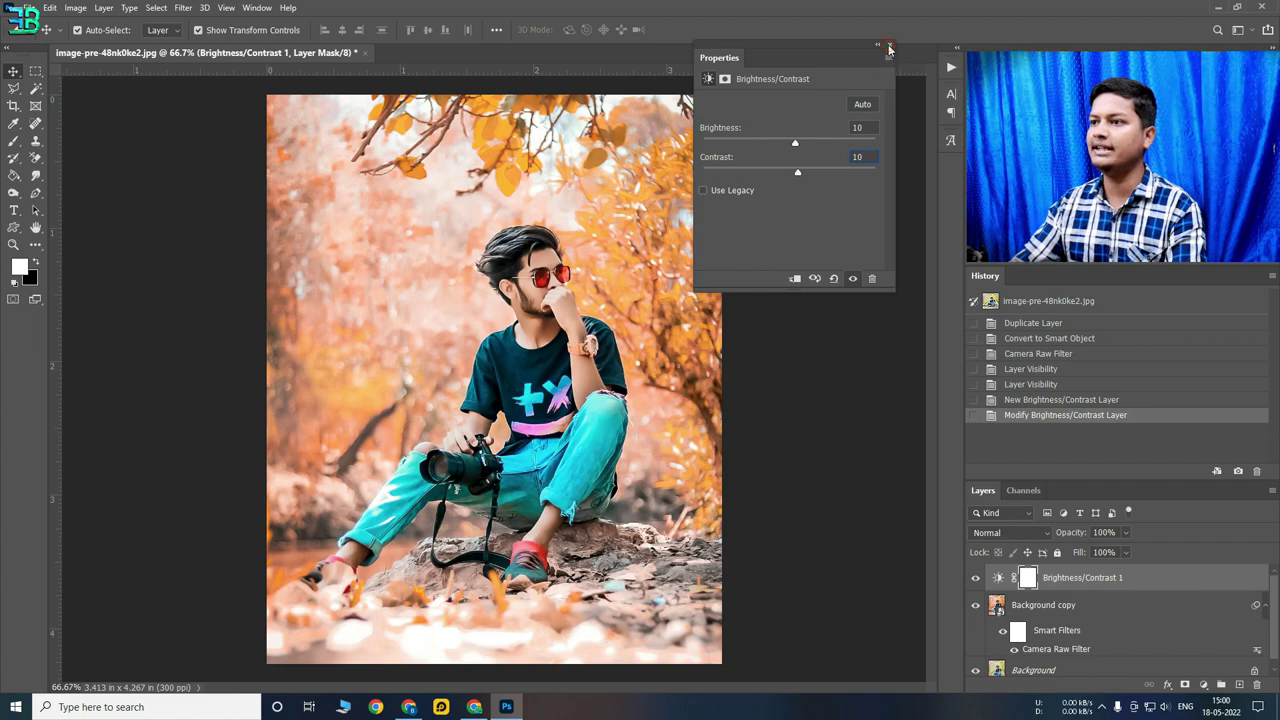
{"action": "left_click", "coordinate": [889, 44]}
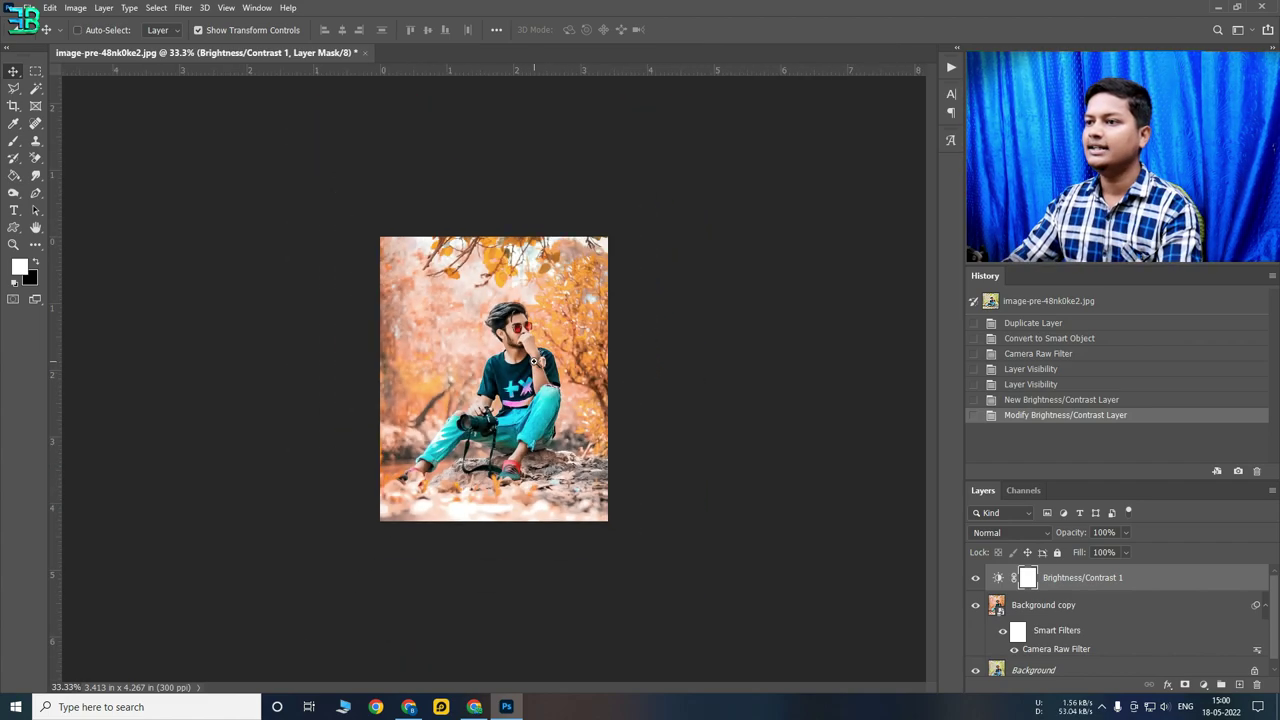
Change the Brightness/Contrast adjustment to Brightness 5 and Contrast 5
{"action": "double_click", "coordinate": [1003, 577]}
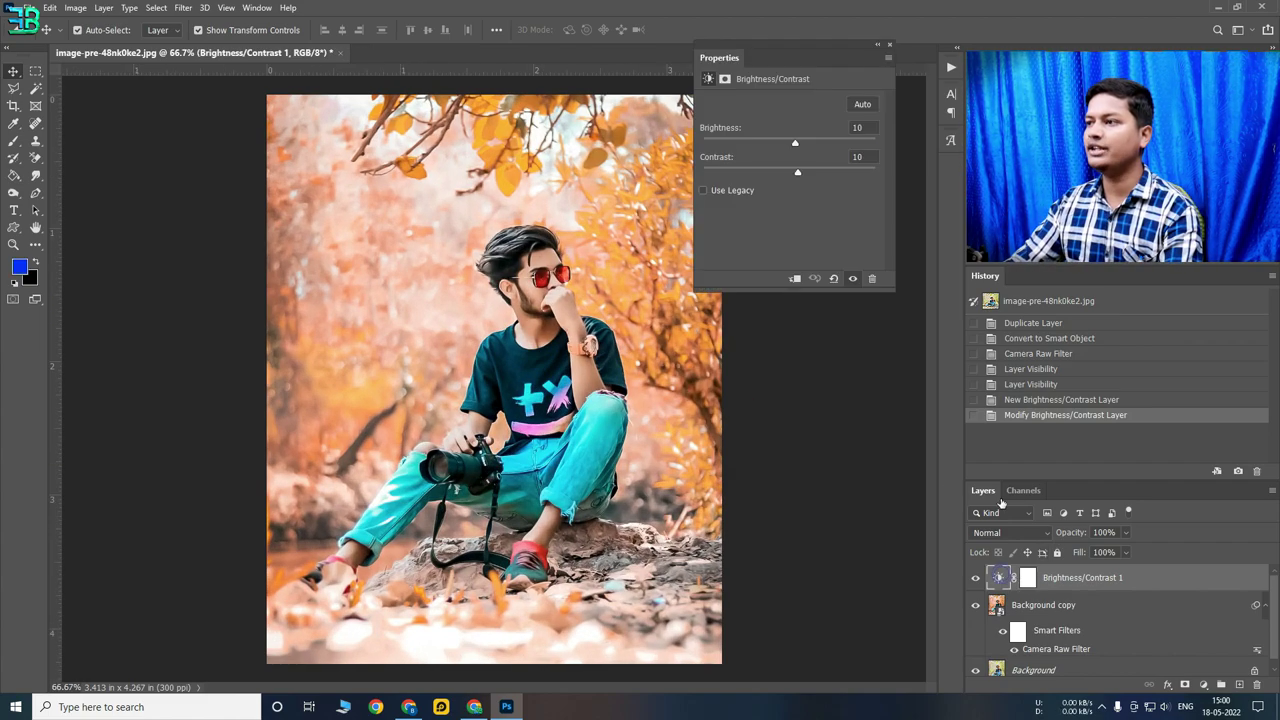
{"action": "type", "text": "5"}
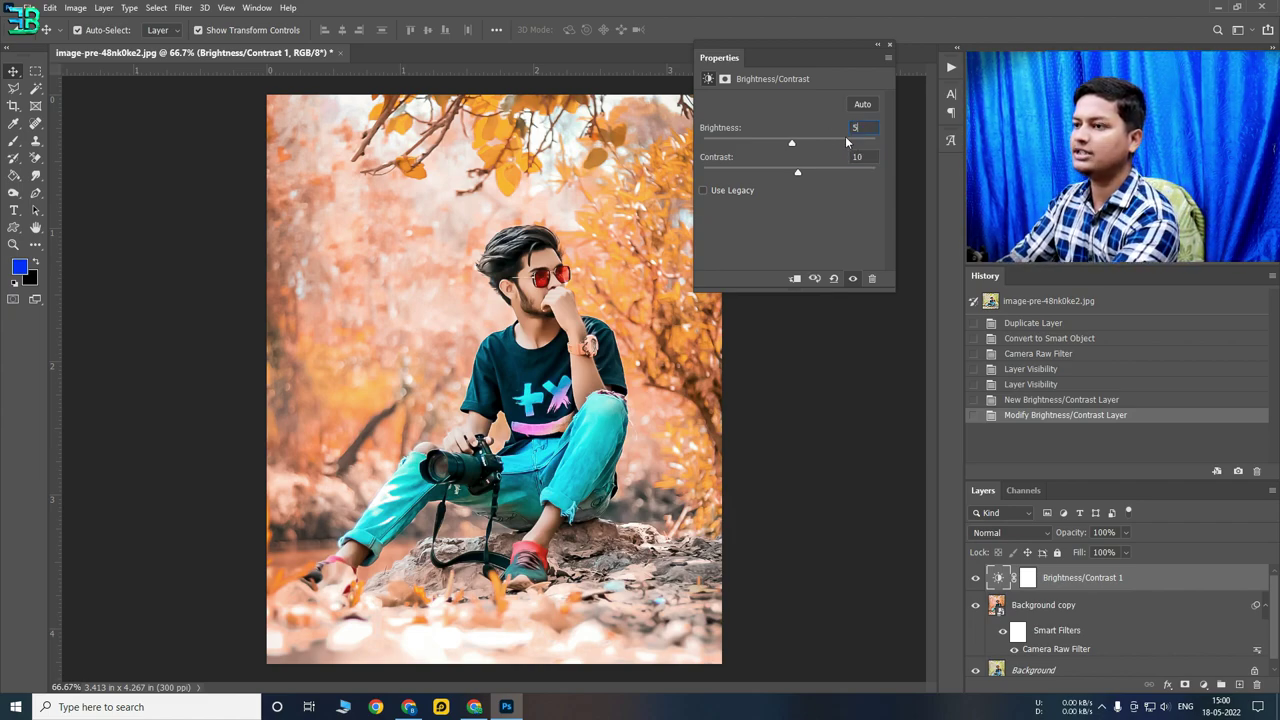
{"action": "key", "text": "Tab"}
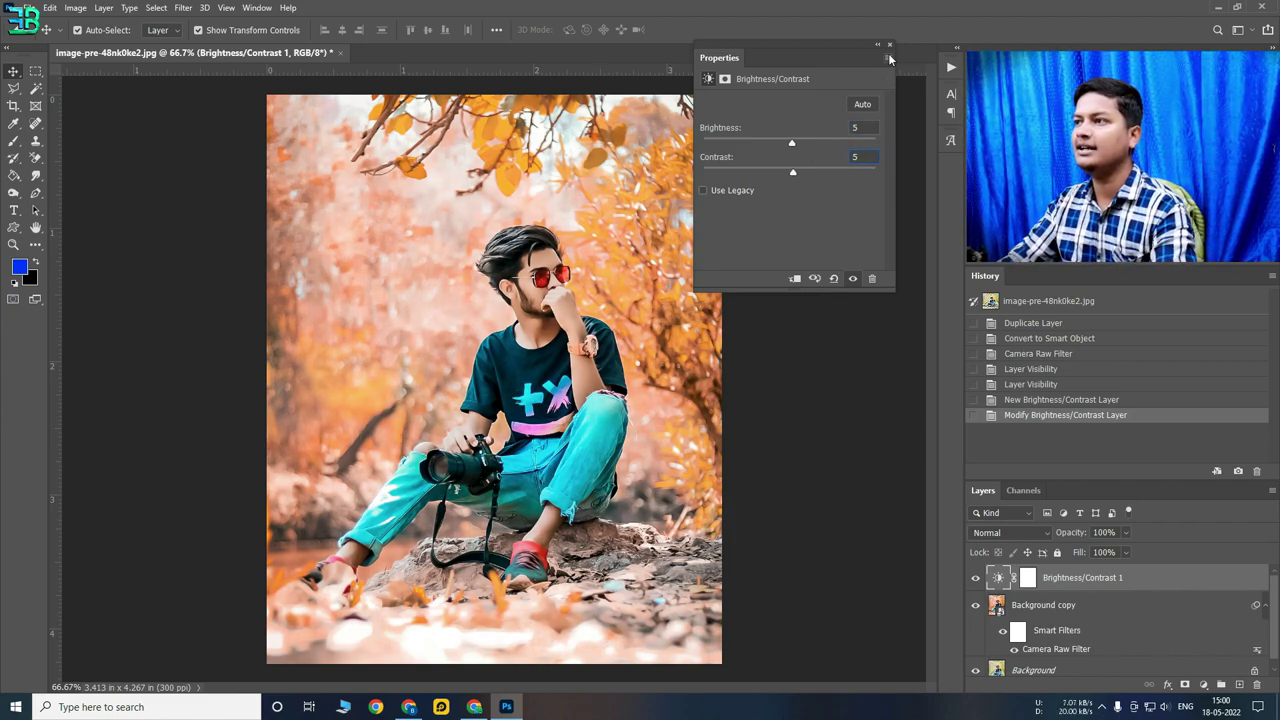
{"action": "left_click", "coordinate": [889, 48]}
{"action": "left_click", "coordinate": [1185, 685]}
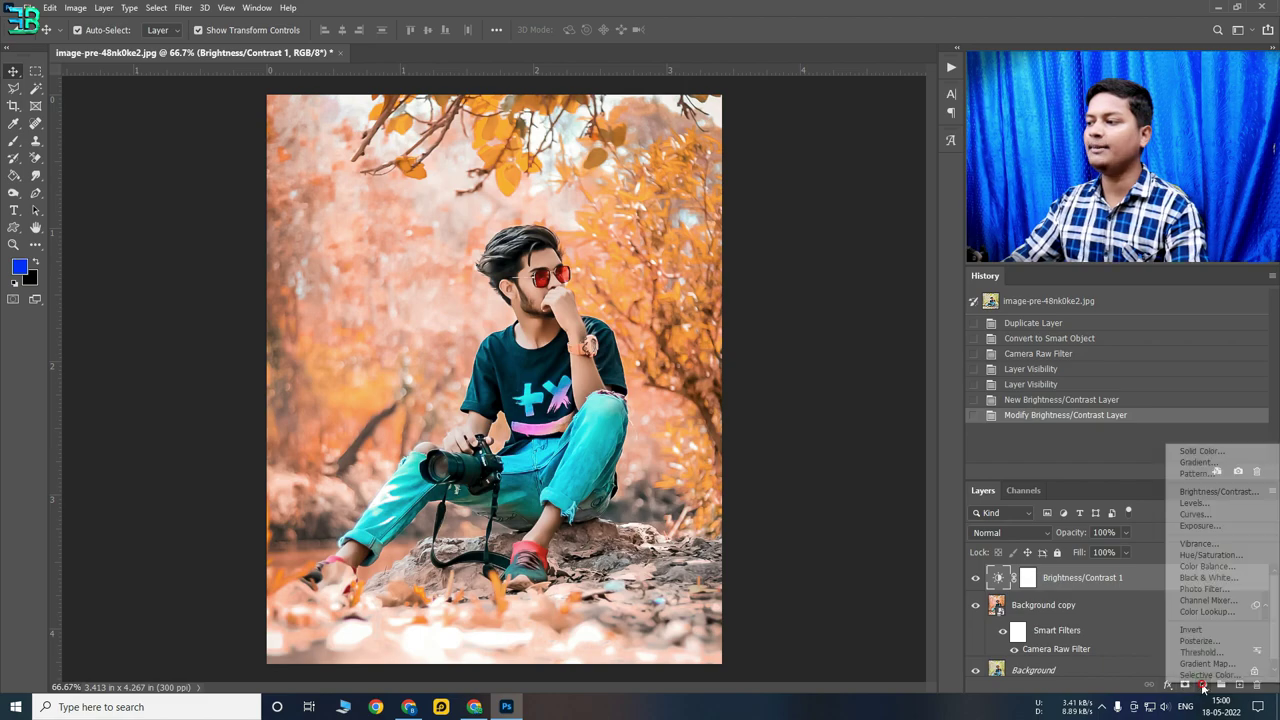
Add a Color Balance adjustment layer with Midtones Red +8
{"action": "left_click", "coordinate": [1208, 566]}
{"action": "left_click", "coordinate": [760, 102]}
{"action": "left_click_drag", "start_coordinate": [772, 134], "coordinate": [777, 135]}
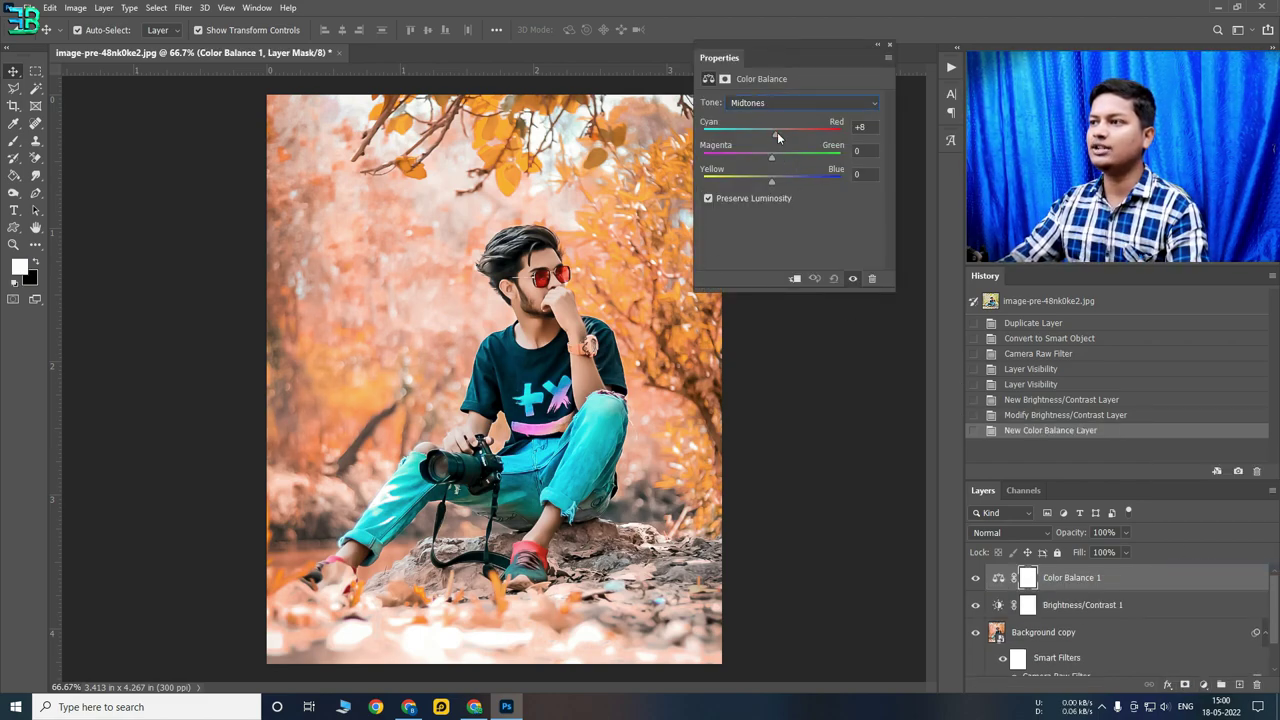
Set Color Balance Highlights to Cyan -4, Green +5, Blue +10
{"action": "left_click", "coordinate": [752, 102]}
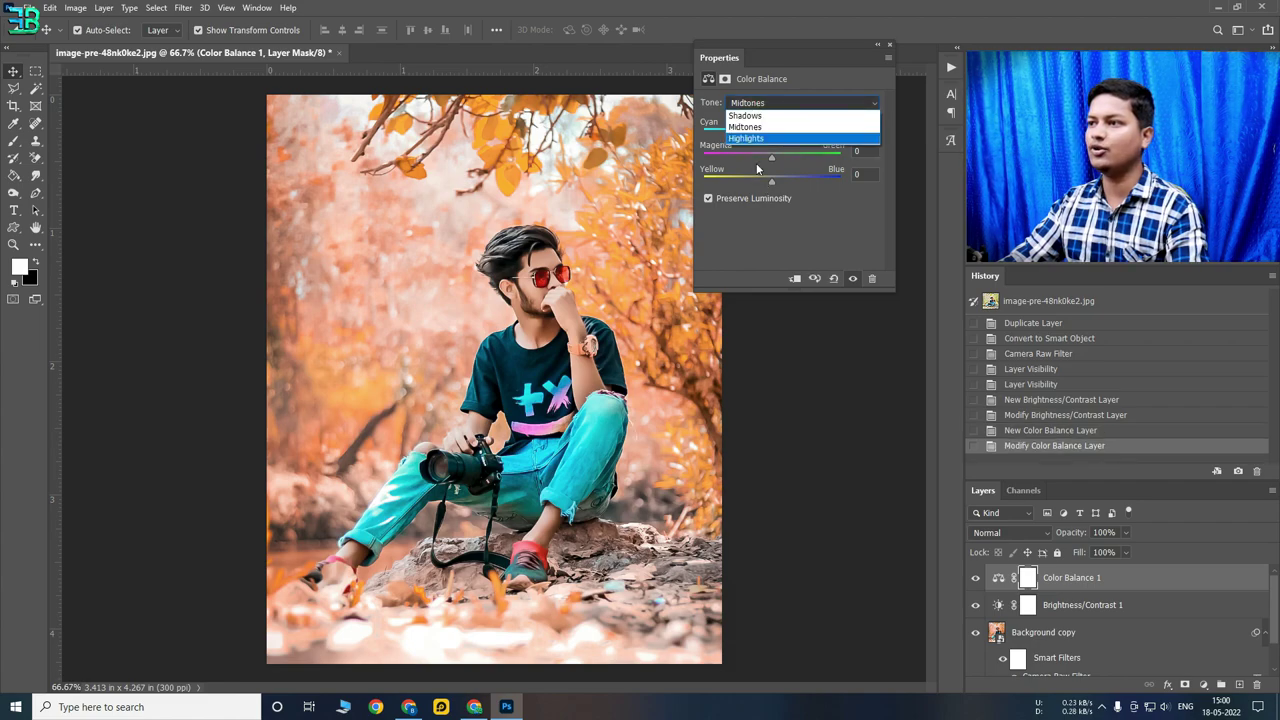
{"action": "left_click", "coordinate": [753, 133]}
{"action": "mouse_move", "coordinate": [770, 186]}
{"action": "left_mouse_down"}
{"action": "mouse_move", "coordinate": [781, 186]}
{"action": "mouse_move", "coordinate": [772, 161]}
{"action": "left_mouse_up"}
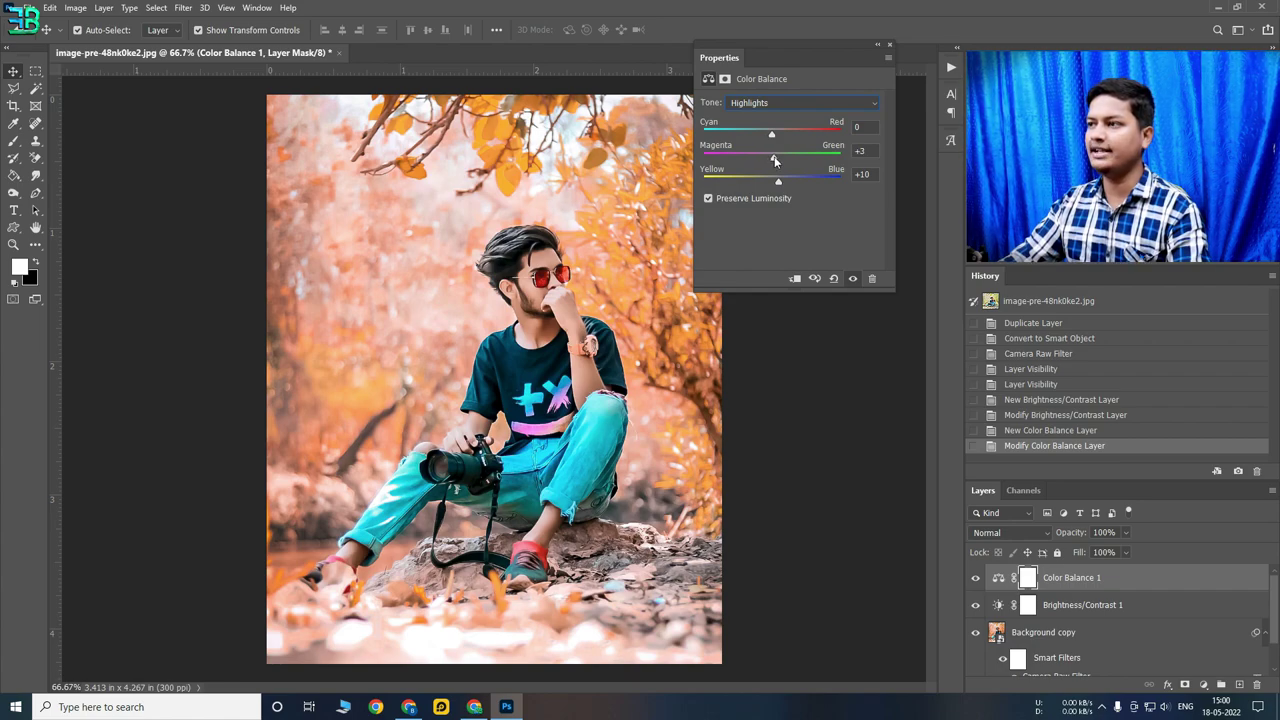
{"action": "left_click_drag", "start_coordinate": [771, 136], "coordinate": [768, 135]}
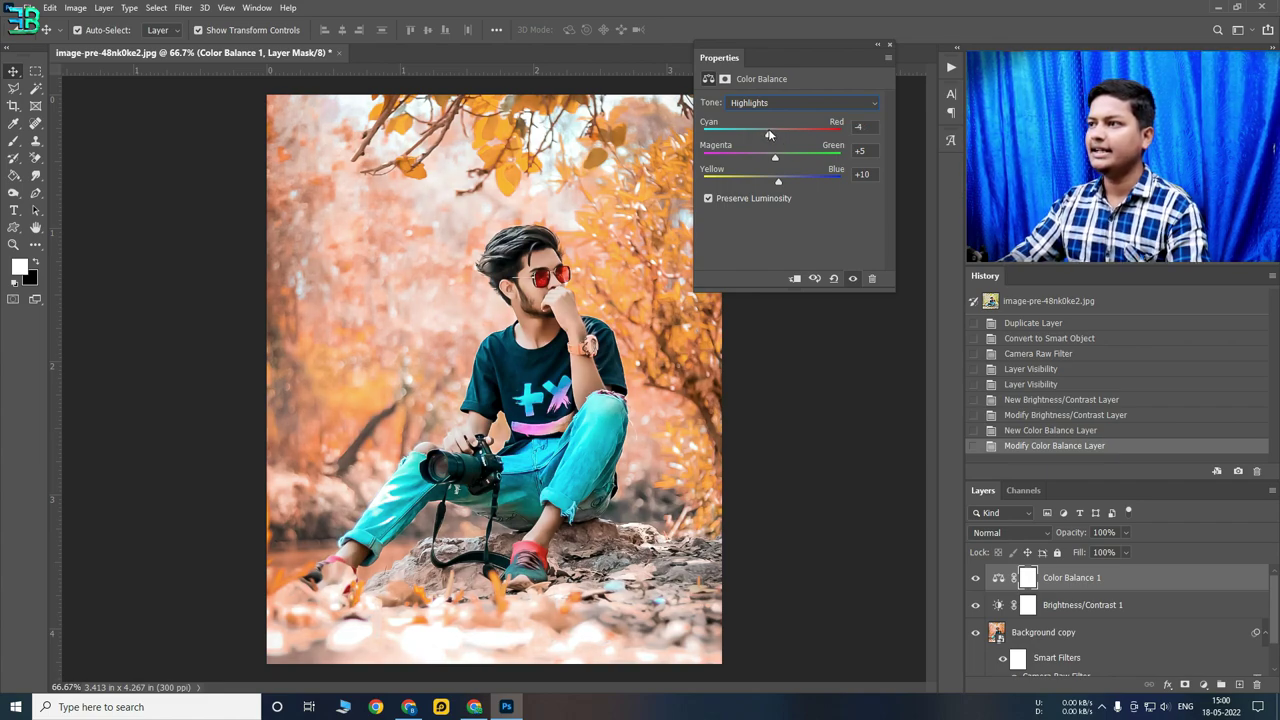
{"action": "left_click", "coordinate": [891, 46]}
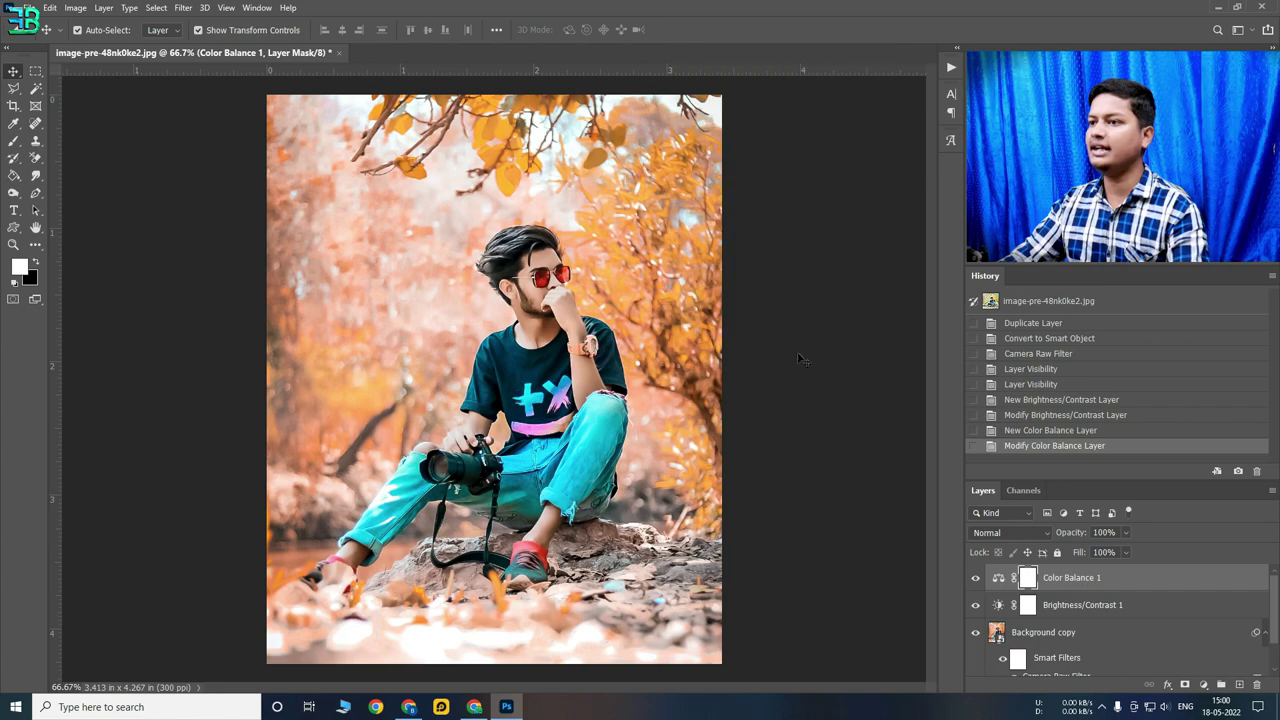
{"action": "key", "text": "ctrl+minus"}
Group Background copy and adjustments into Group 1, hide it, and duplicate Background
{"action": "left_click", "coordinate": [1081, 645], "text": "shift"}
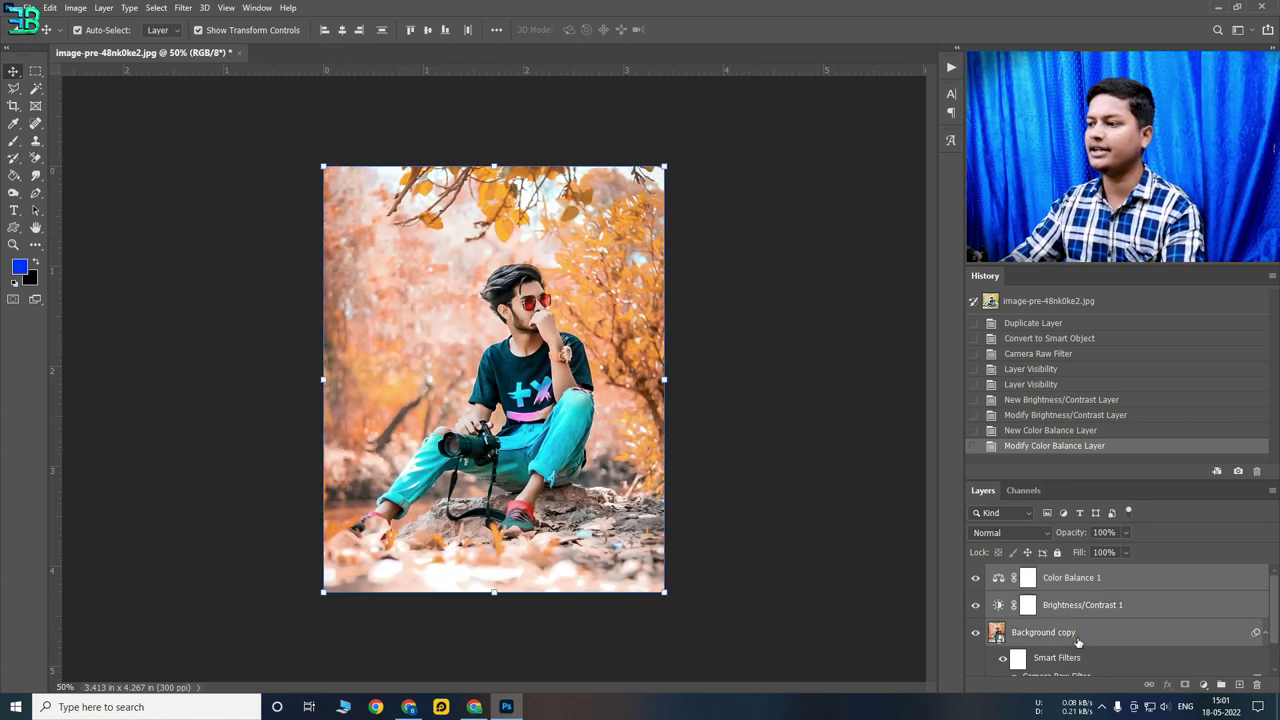
{"action": "key", "text": "ctrl+g"}
{"action": "left_click", "coordinate": [975, 572]}
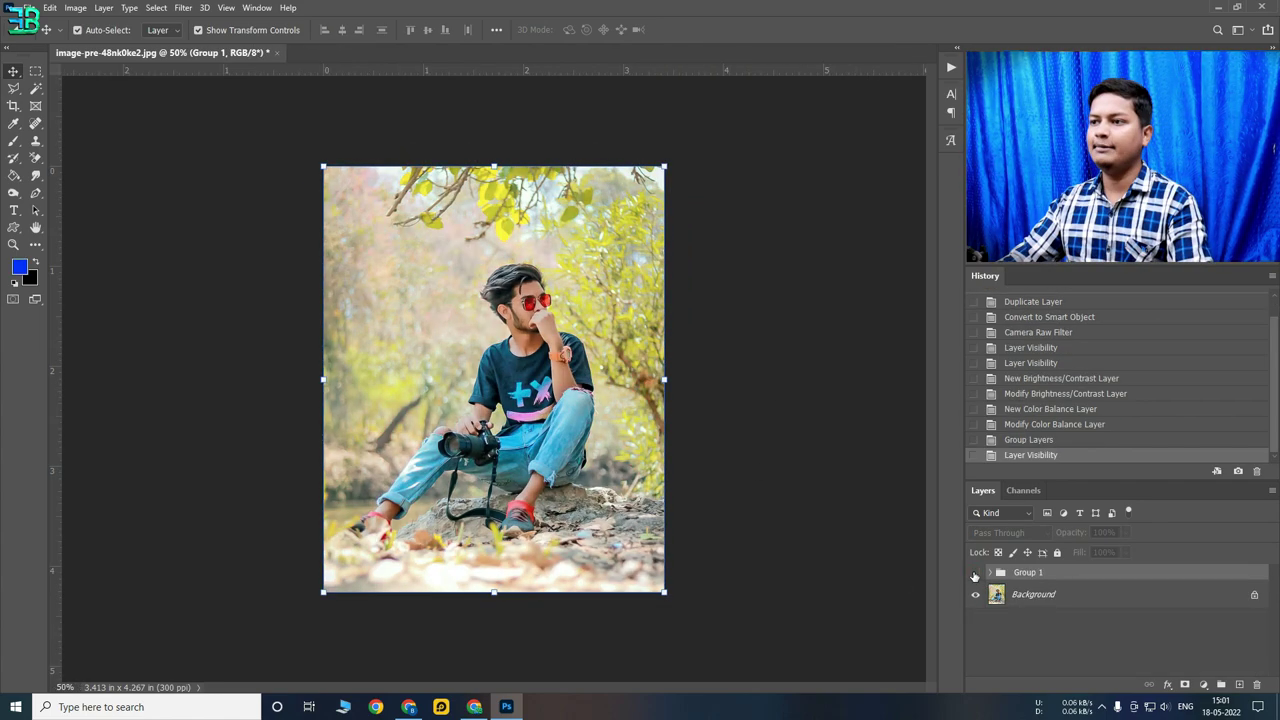
{"action": "left_click", "coordinate": [975, 572]}
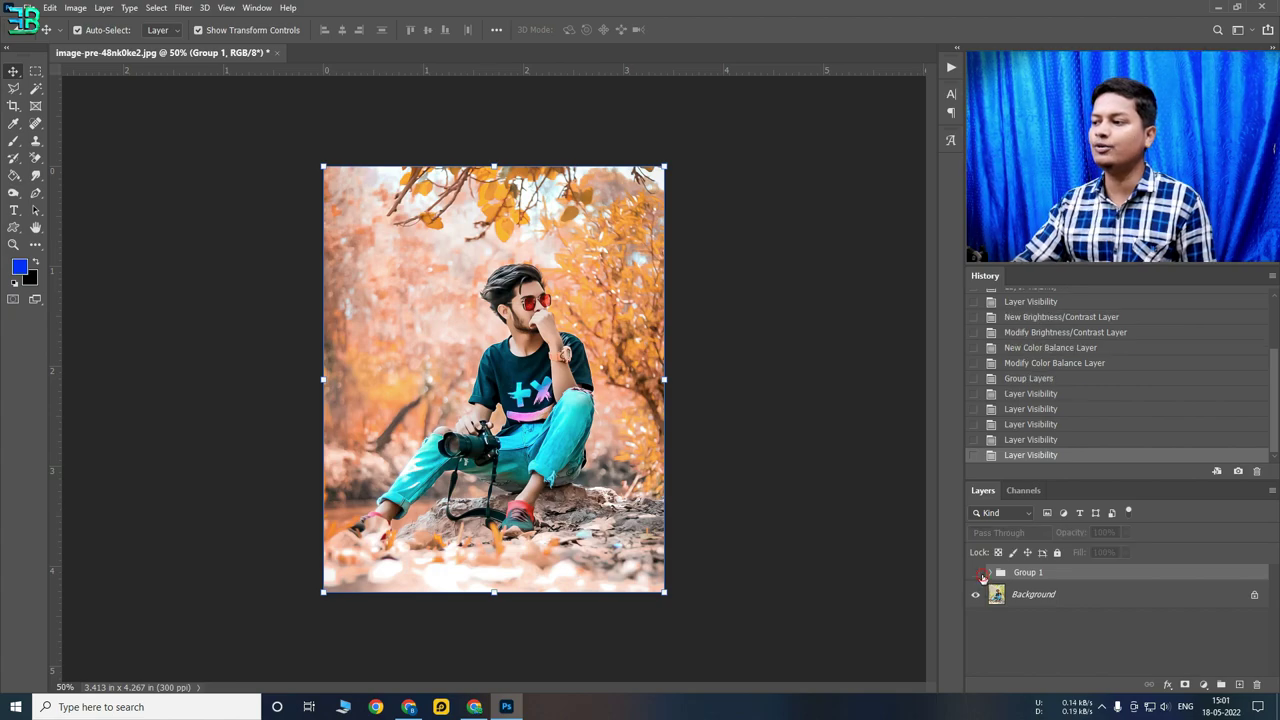
{"action": "left_click", "coordinate": [976, 573]}
{"action": "left_click", "coordinate": [1040, 594]}
{"action": "key", "text": "ctrl+j"}
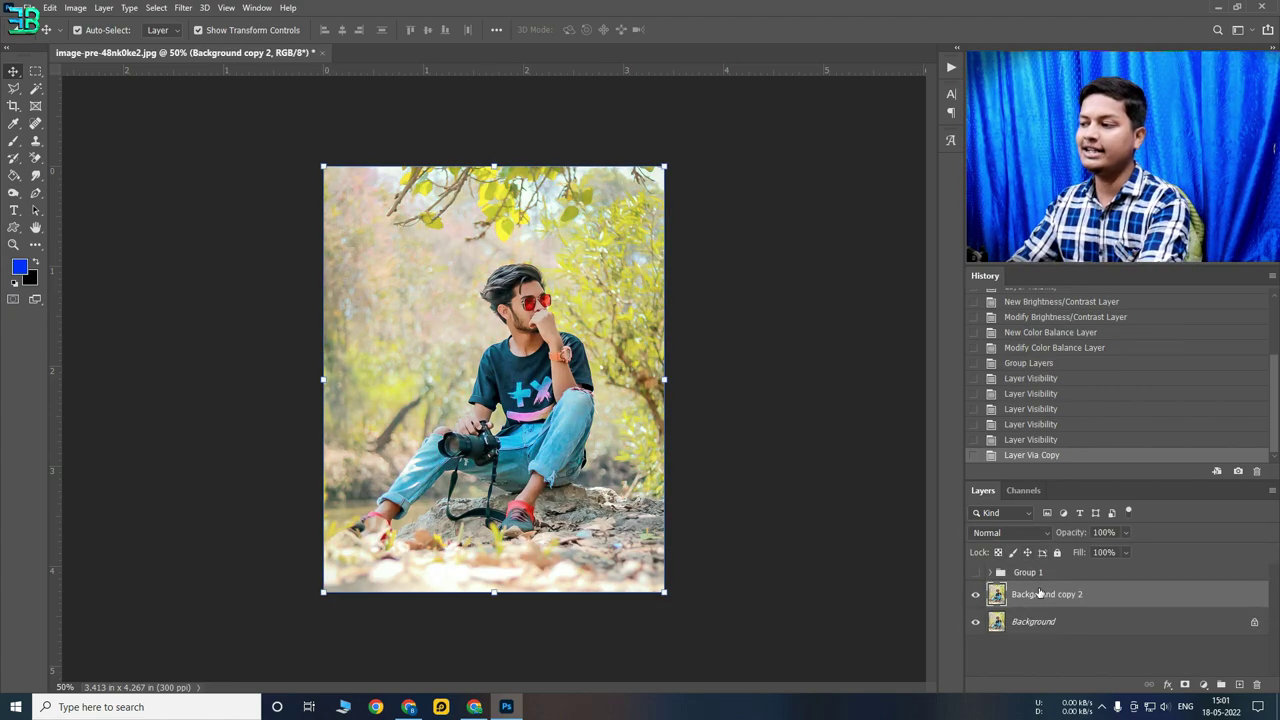
Load 'Moddy Orange Camera Raw Preset.xmp' in the Camera Raw Filter and apply it to Background copy 2
{"action": "left_click", "coordinate": [183, 8]}
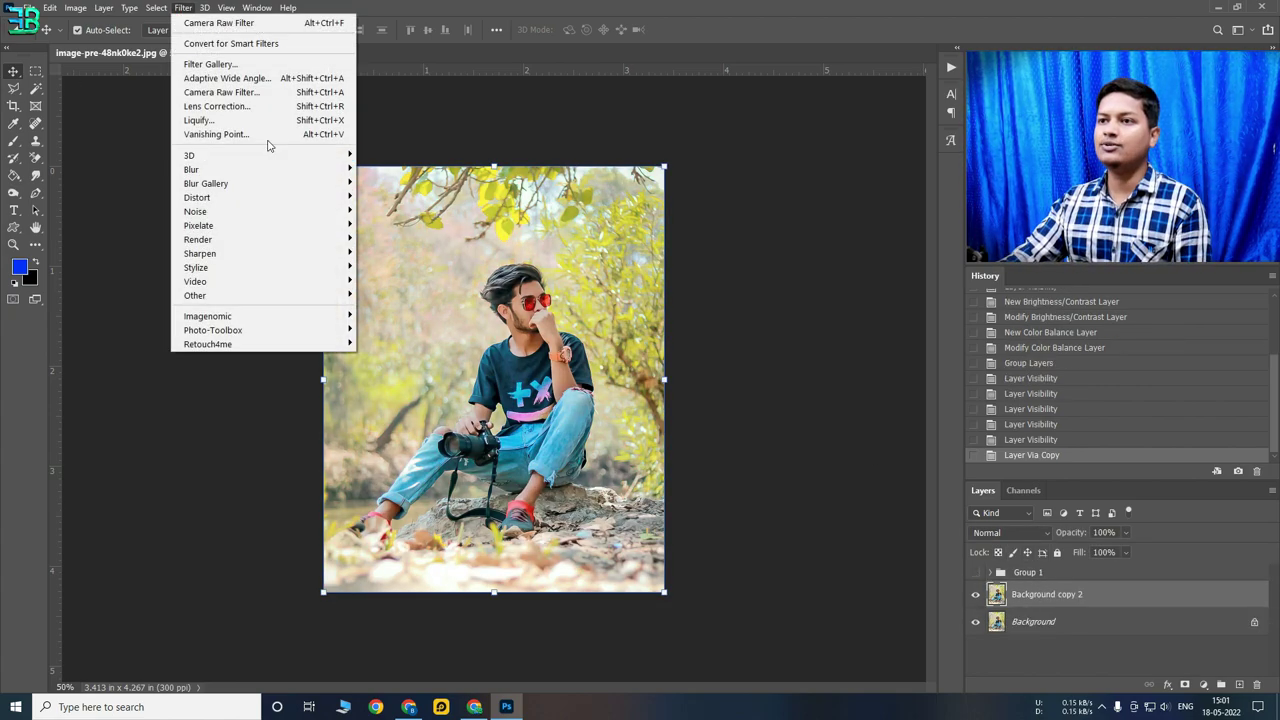
{"action": "left_click", "coordinate": [221, 92]}
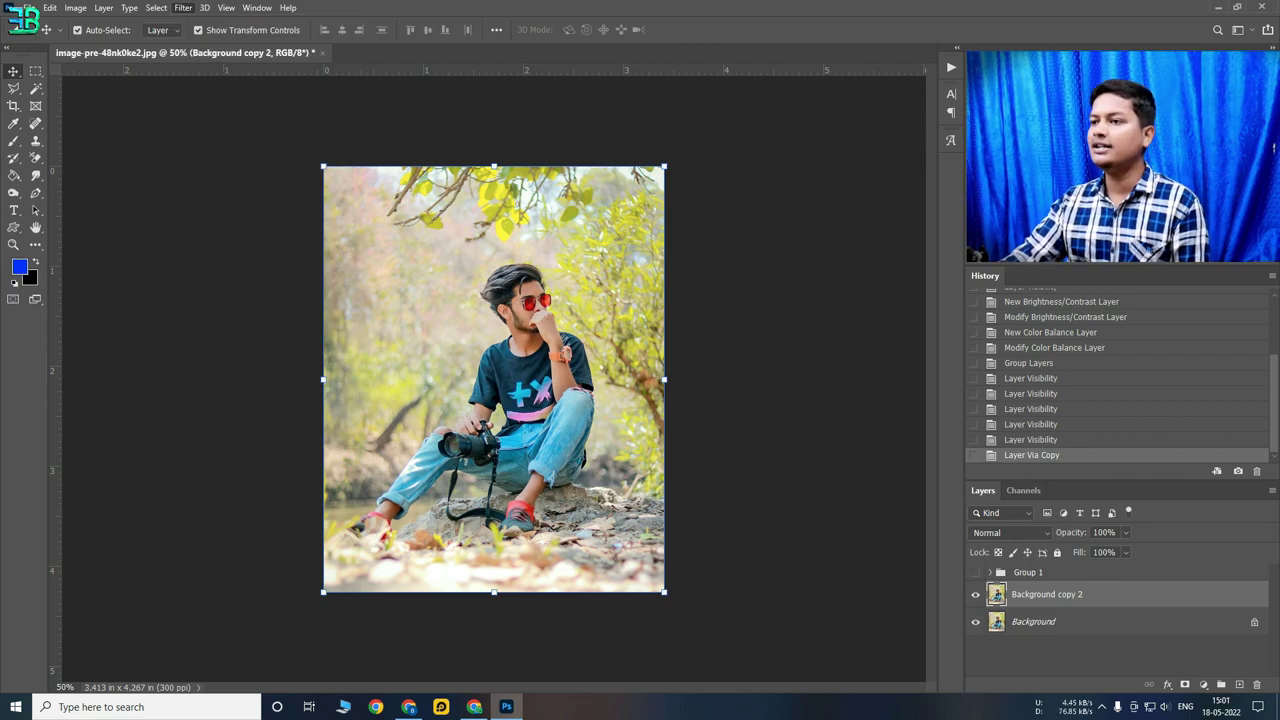
{"action": "left_click", "coordinate": [1166, 174]}
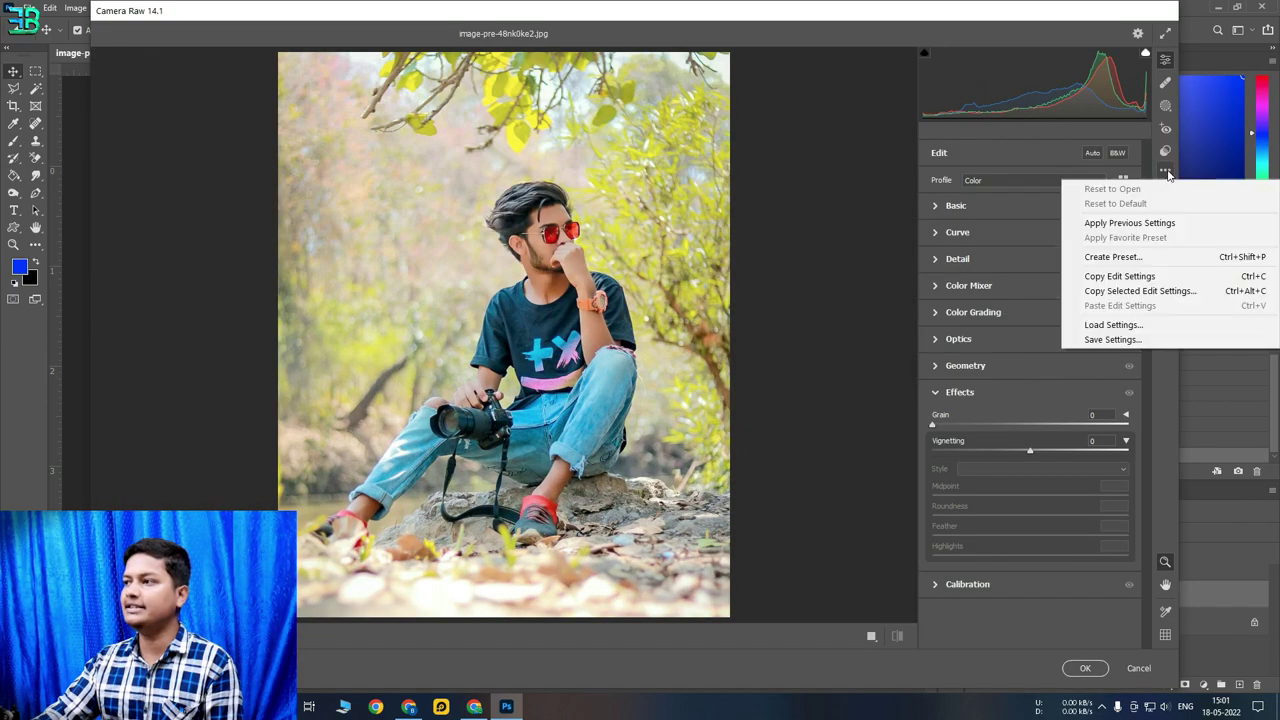
{"action": "left_click", "coordinate": [1110, 324]}
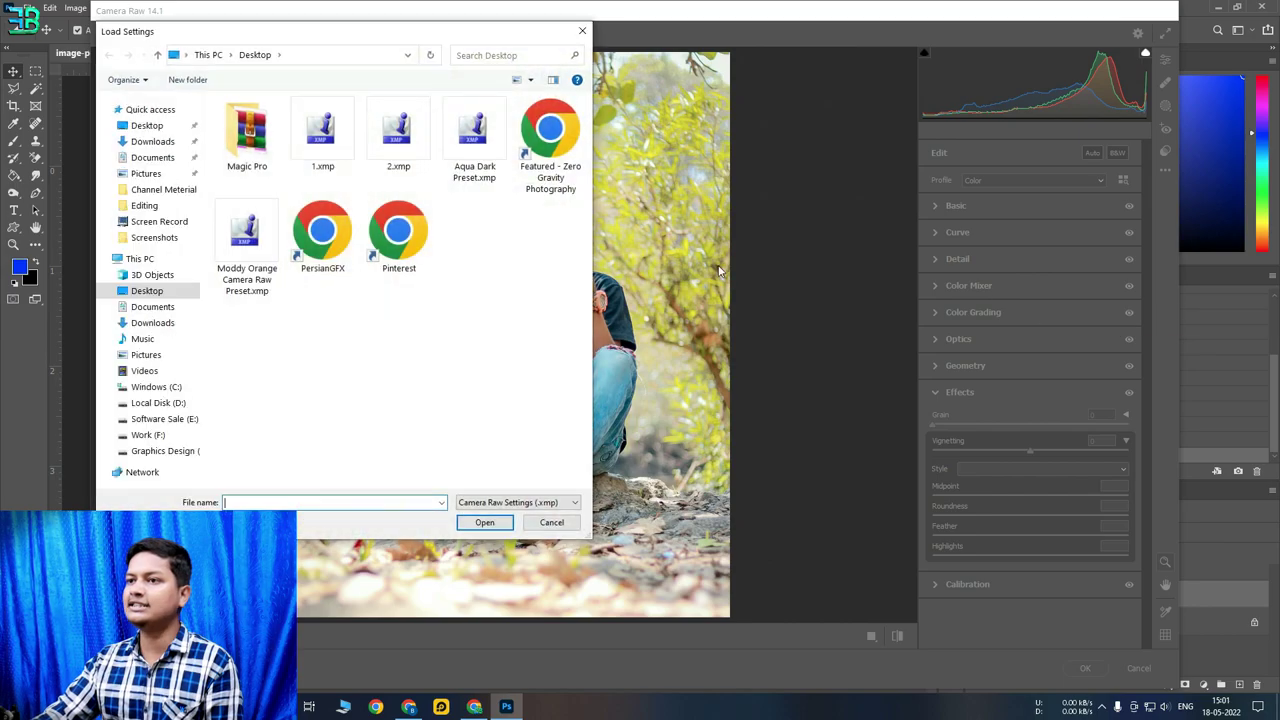
{"action": "double_click", "coordinate": [247, 240]}
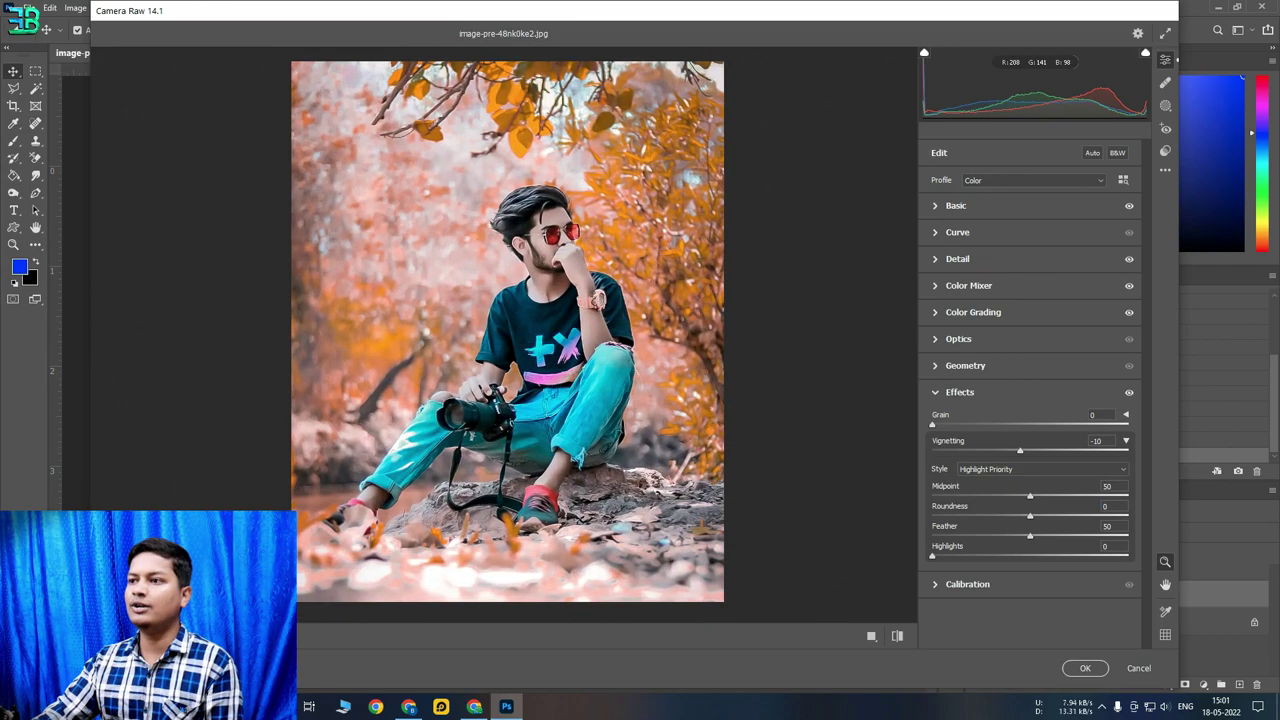
{"action": "left_click", "coordinate": [1090, 669]}
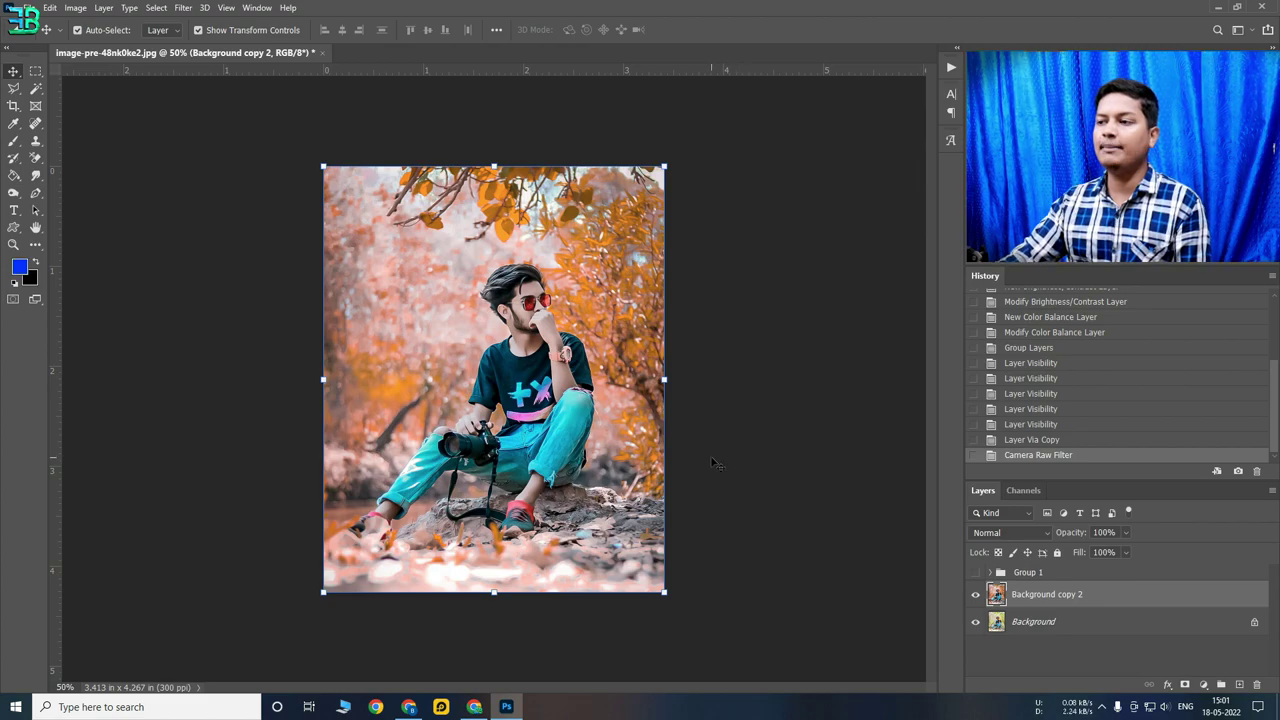